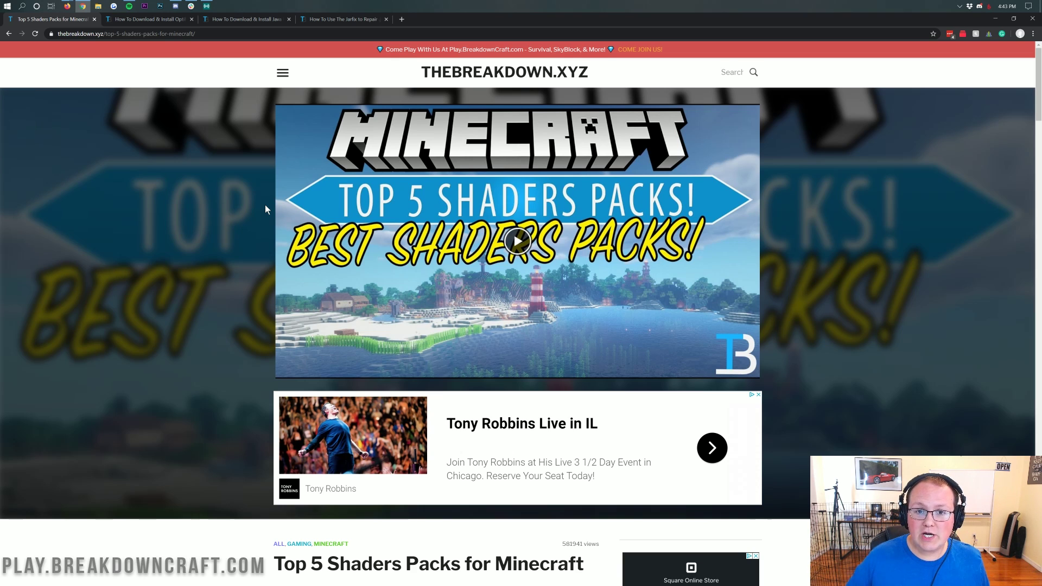
Scroll up and down through the Top 5 Shaders Packs article.
scroll(463, 298, down, 13)
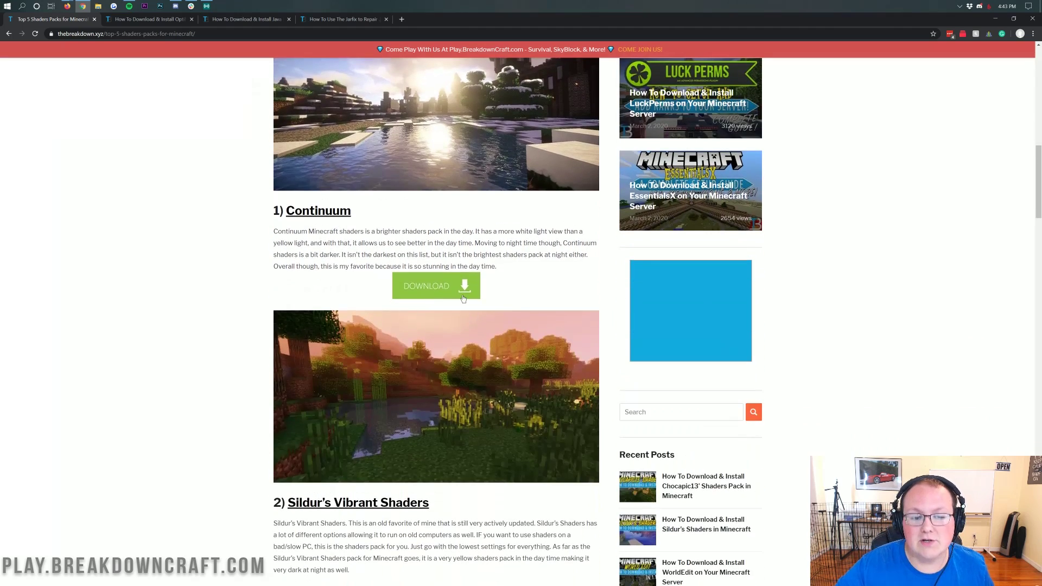
scroll(487, 277, up, 13)
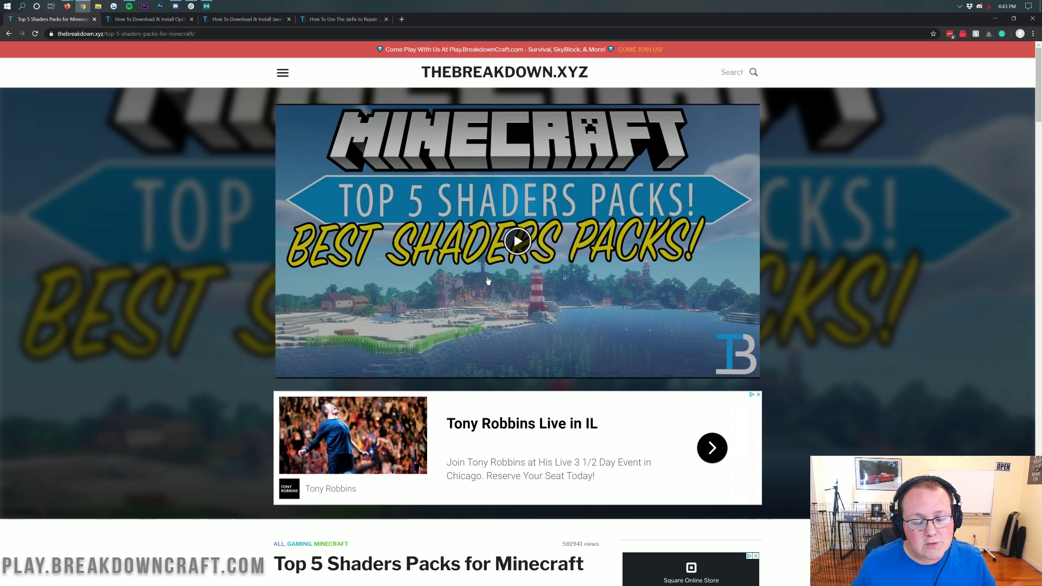
scroll(488, 280, down, 15)
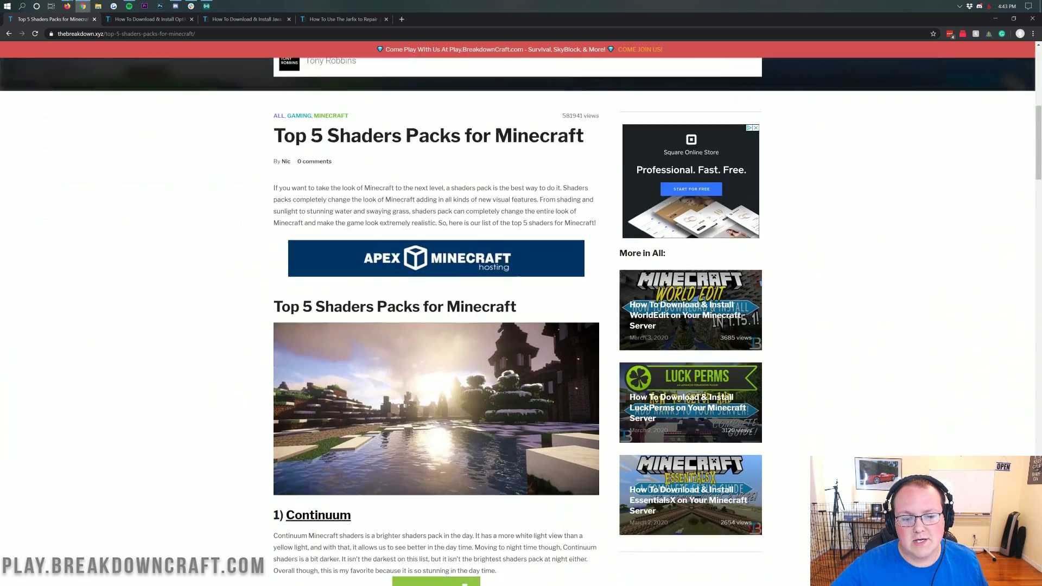
scroll(535, 413, up, 14)
scroll(536, 413, up, 2)
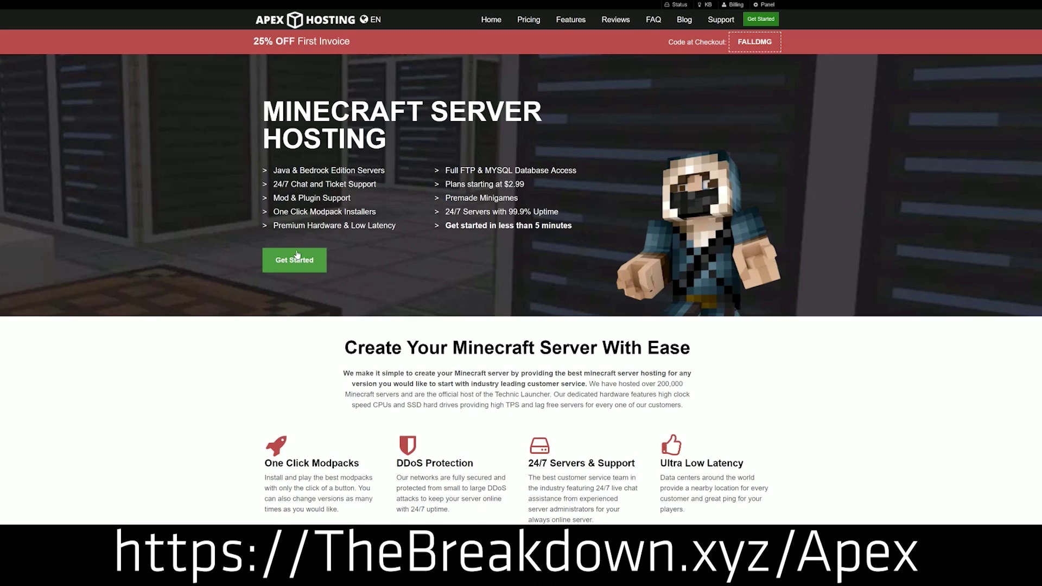
Highlight the One Click Modpacks, Automated Backups and Instant Setup features on Apex Hosting and open the JAR File list.
scroll(397, 206, down, 4)
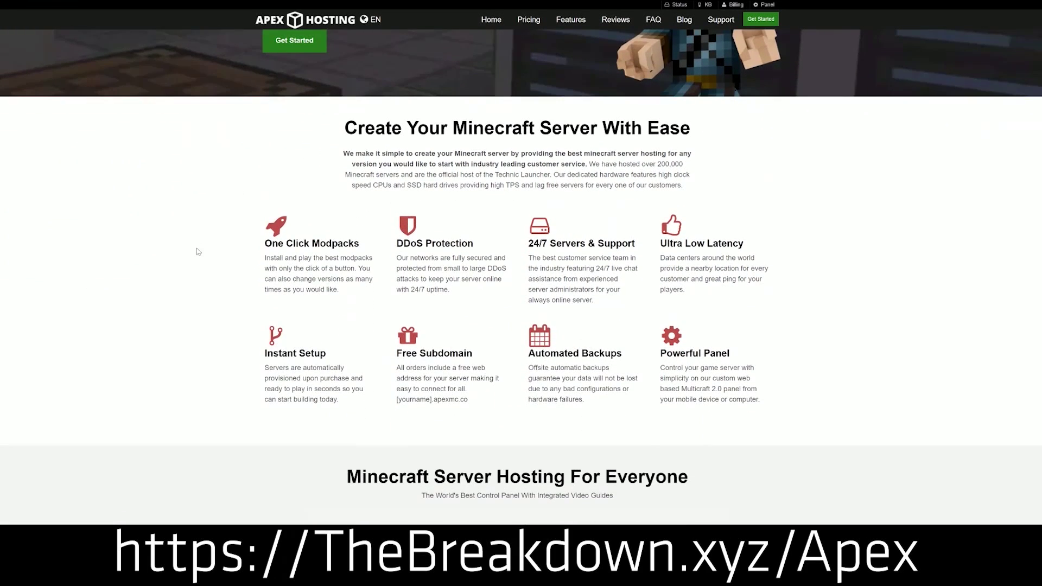
drag(265, 243, 638, 248)
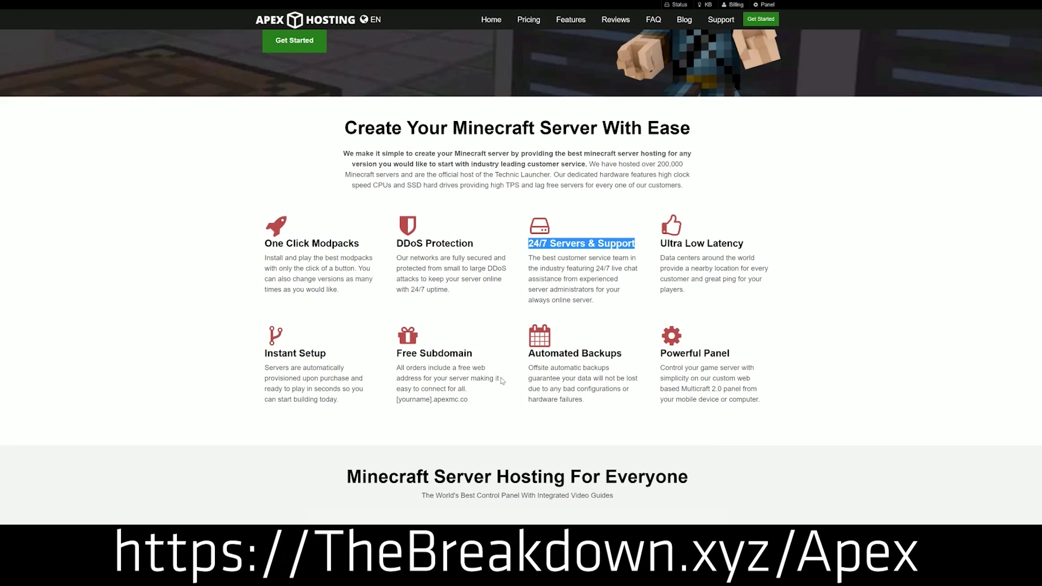
drag(528, 353, 654, 353)
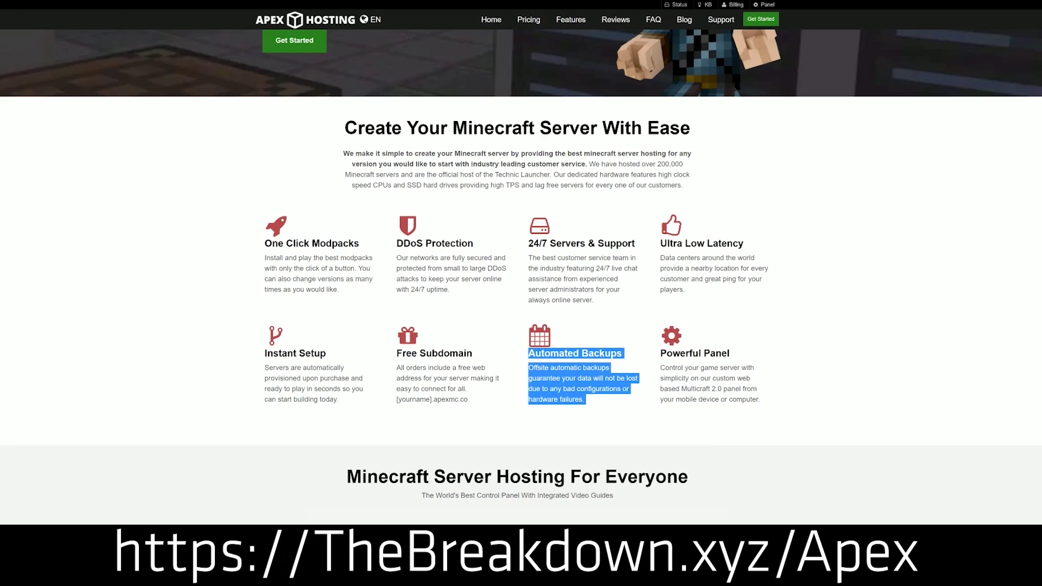
drag(345, 401, 266, 354)
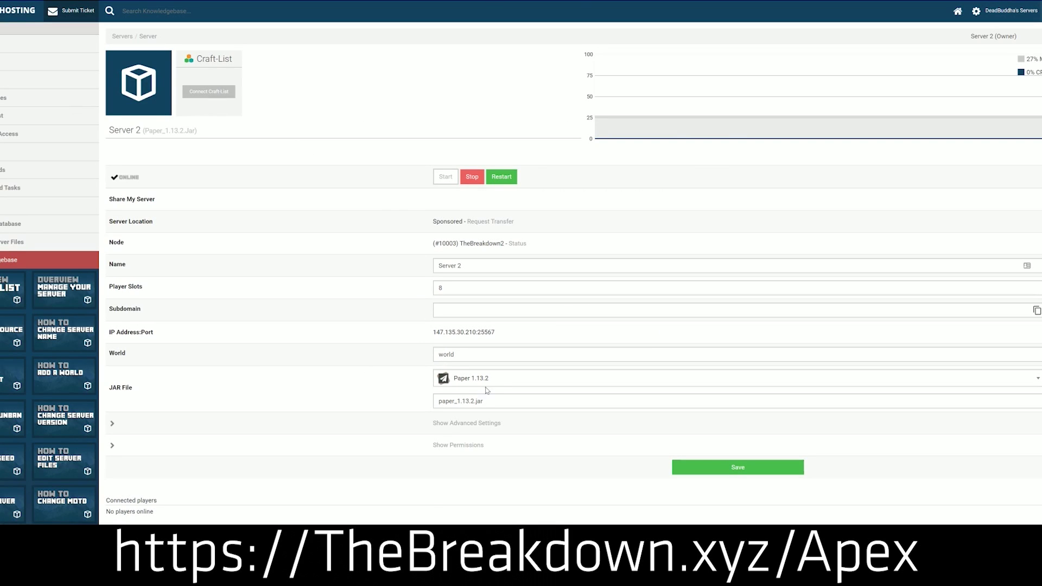
click(489, 380)
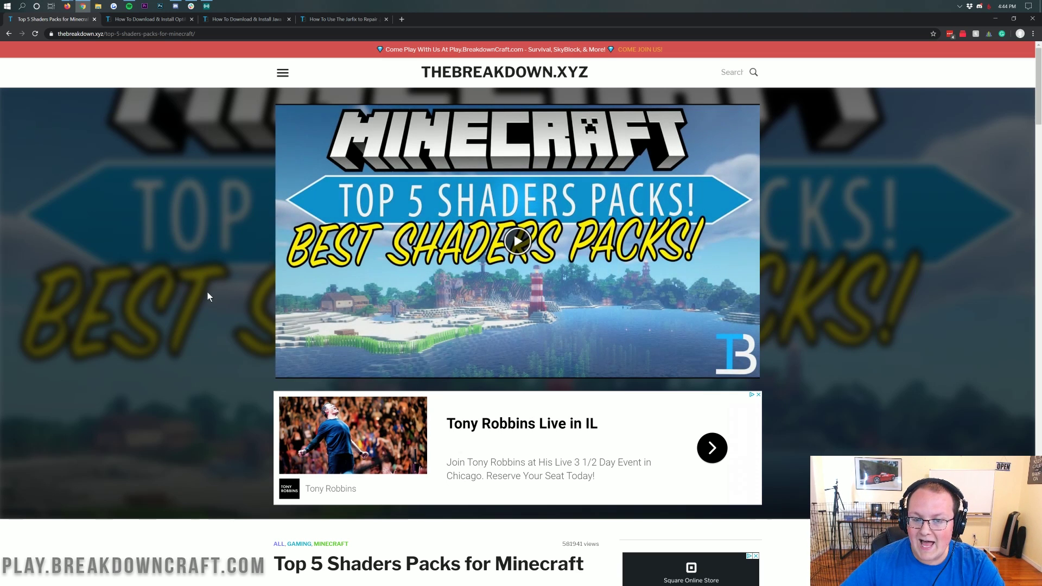
Browse the five shader packs, then follow the DOWNLOAD link under 1) Continuum to continuum.graphics.
scroll(208, 296, down, 7)
scroll(207, 294, down, 14)
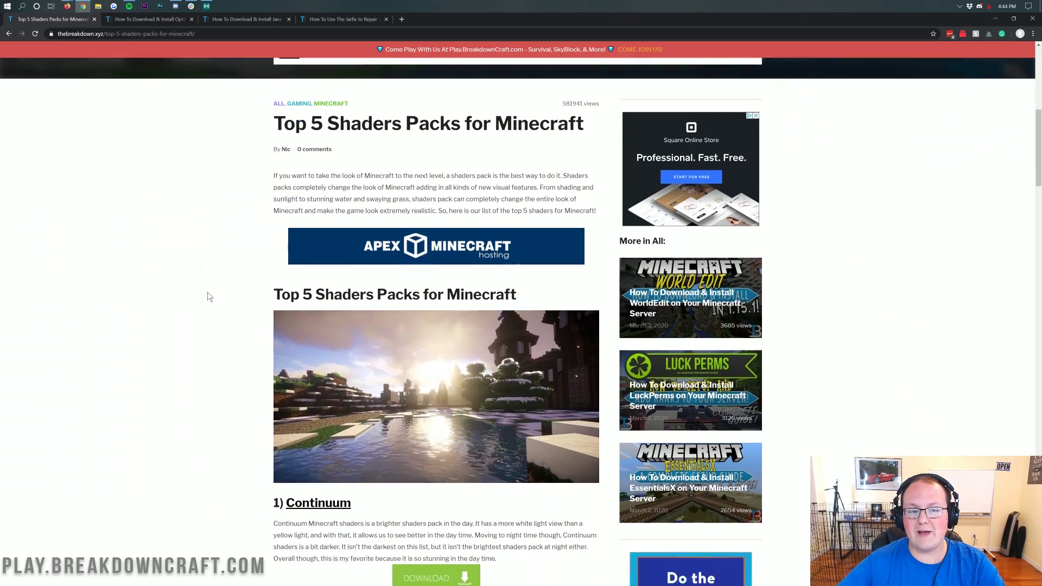
scroll(251, 292, down, 11)
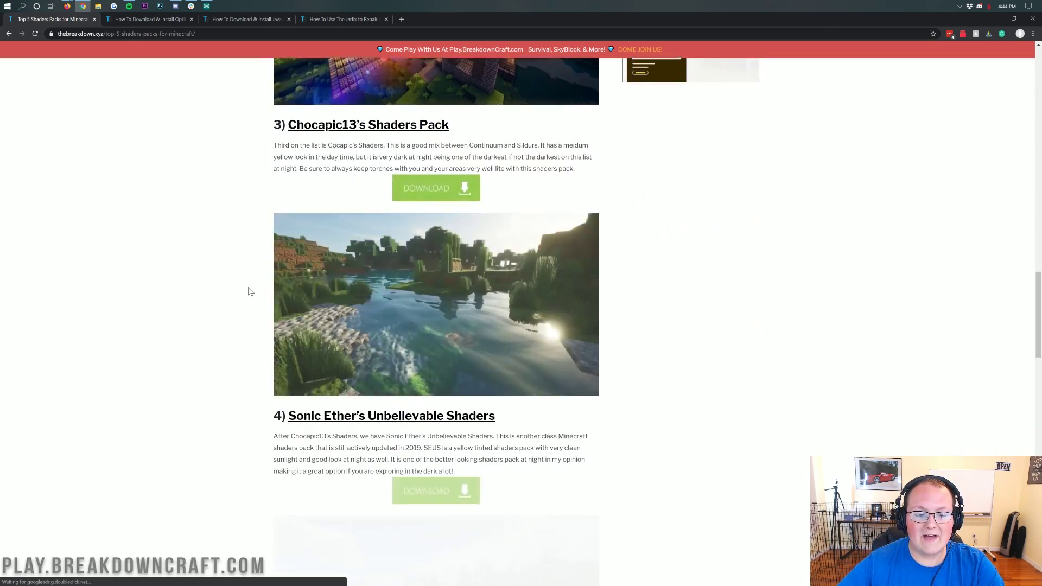
scroll(250, 292, up, 6)
scroll(250, 292, up, 17)
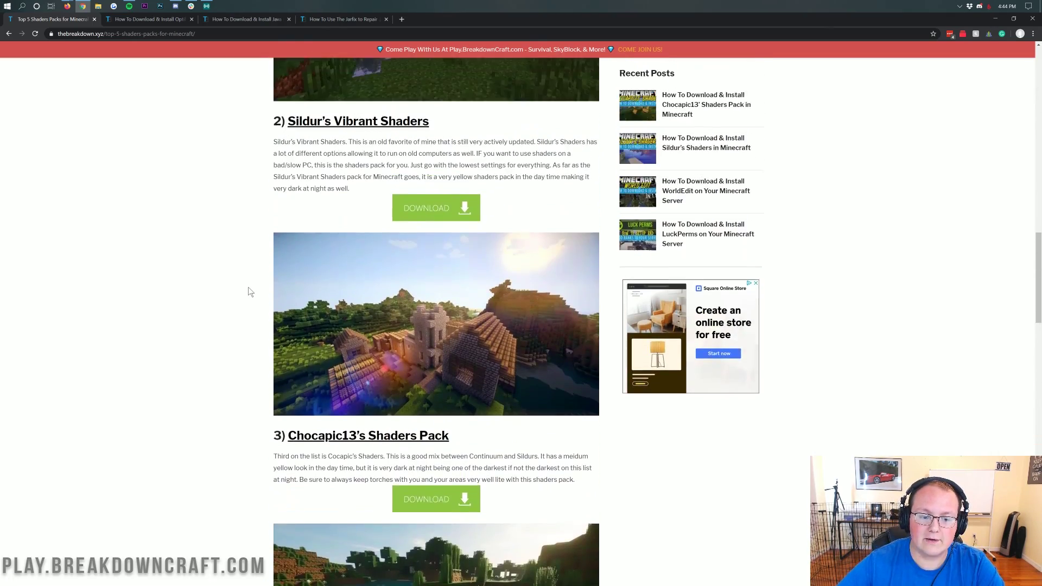
scroll(307, 341, down, 10)
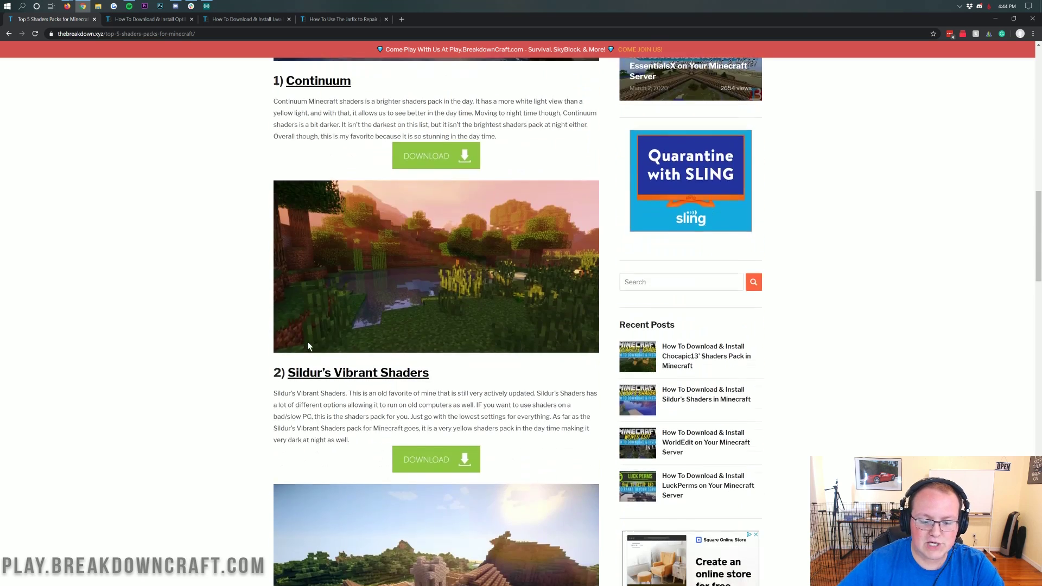
scroll(304, 337, down, 5)
scroll(304, 336, down, 2)
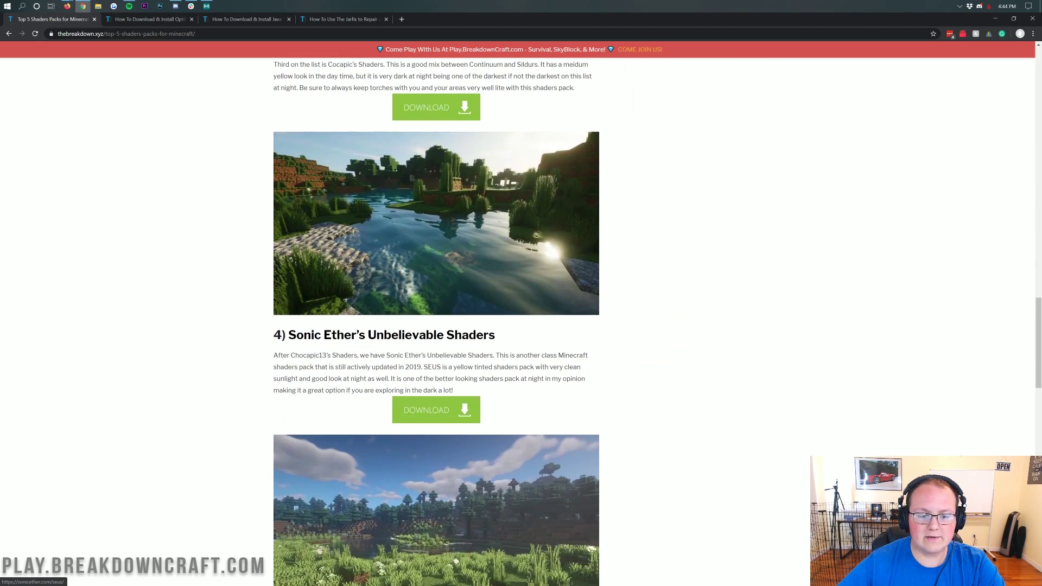
scroll(427, 333, down, 5)
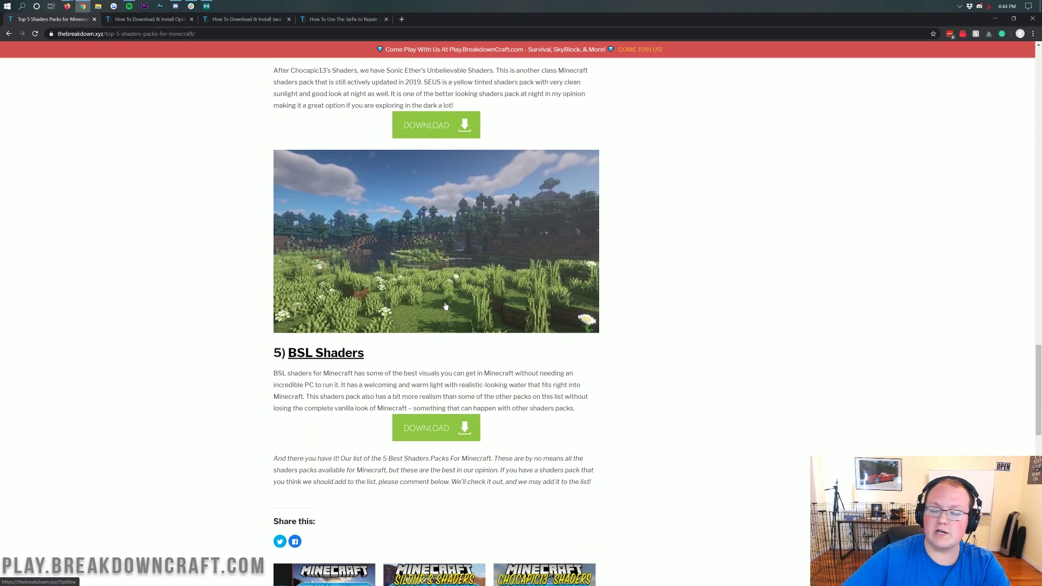
scroll(446, 306, up, 10)
scroll(446, 307, up, 12)
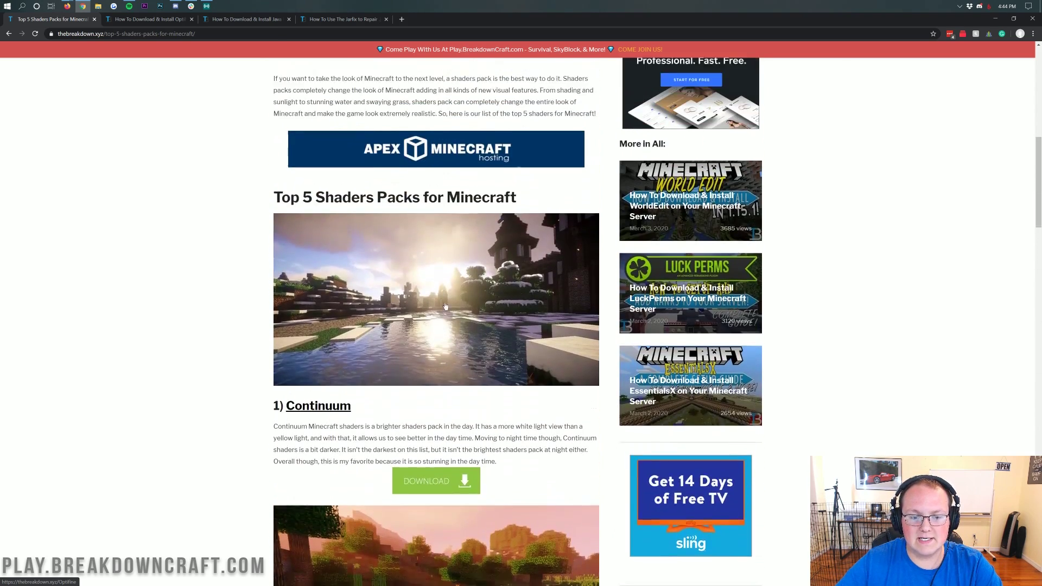
scroll(456, 357, down, 3)
scroll(418, 216, up, 1)
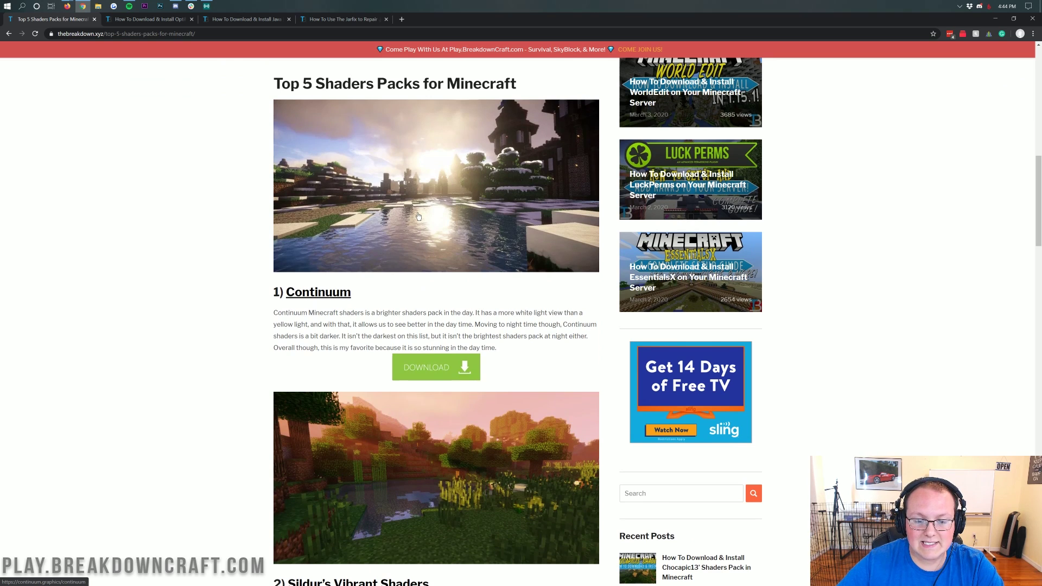
click(431, 364)
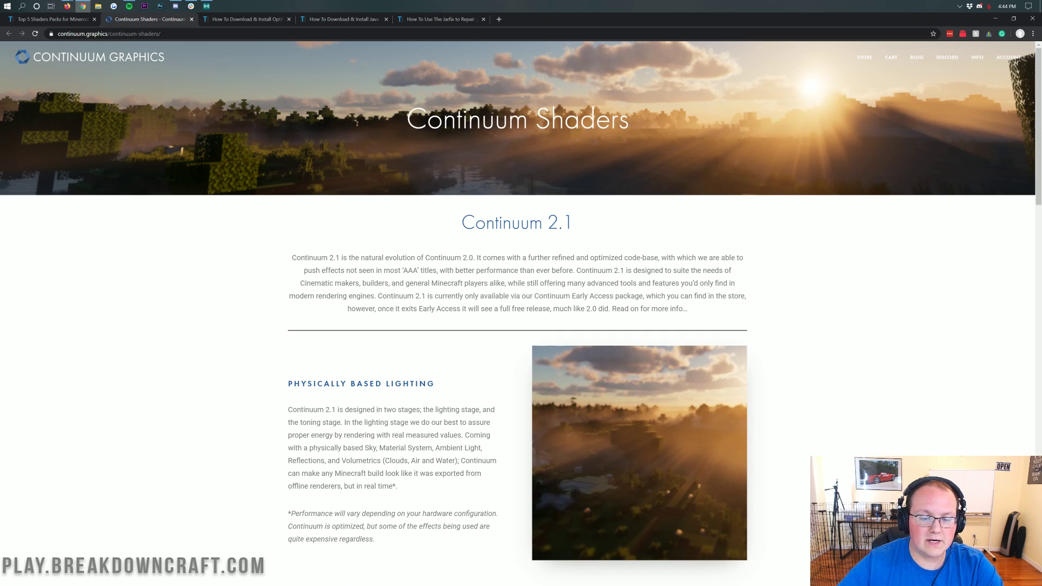
From the Top 5 article, open the Sildur's Vibrant Shaders install article and its downloads page.
scroll(504, 247, down, 20)
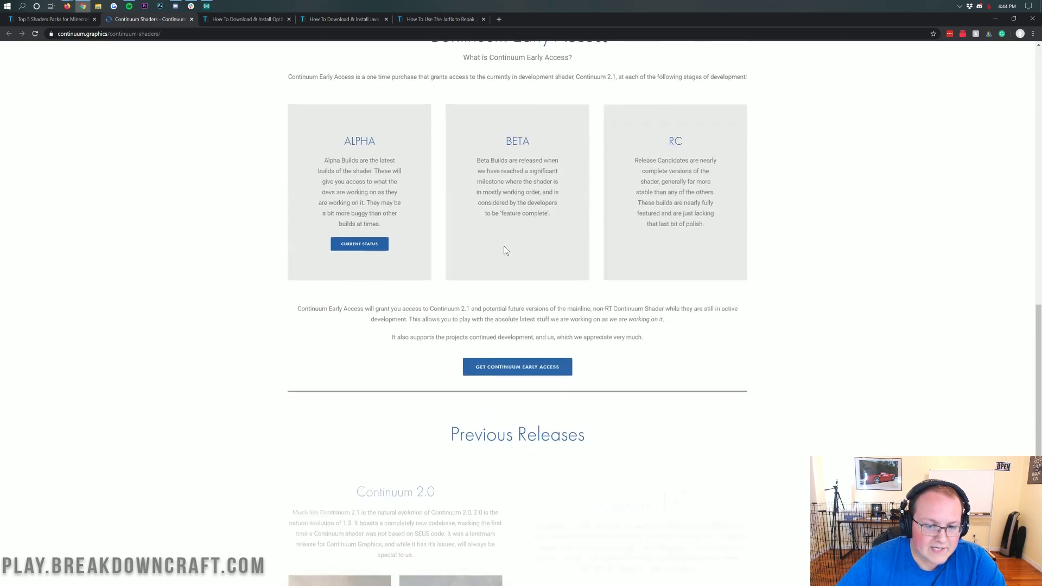
scroll(504, 247, down, 5)
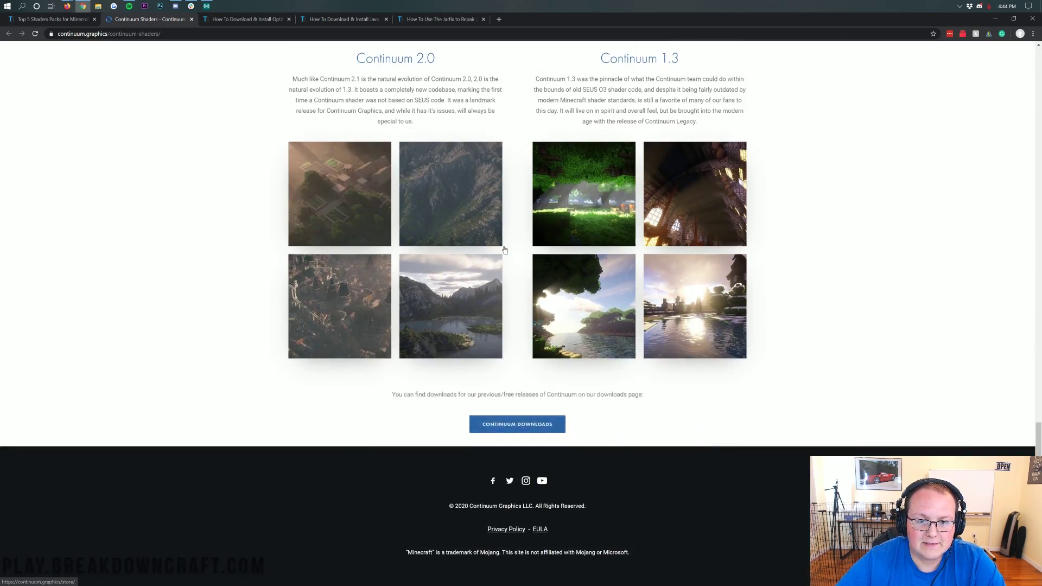
scroll(505, 250, down, 2)
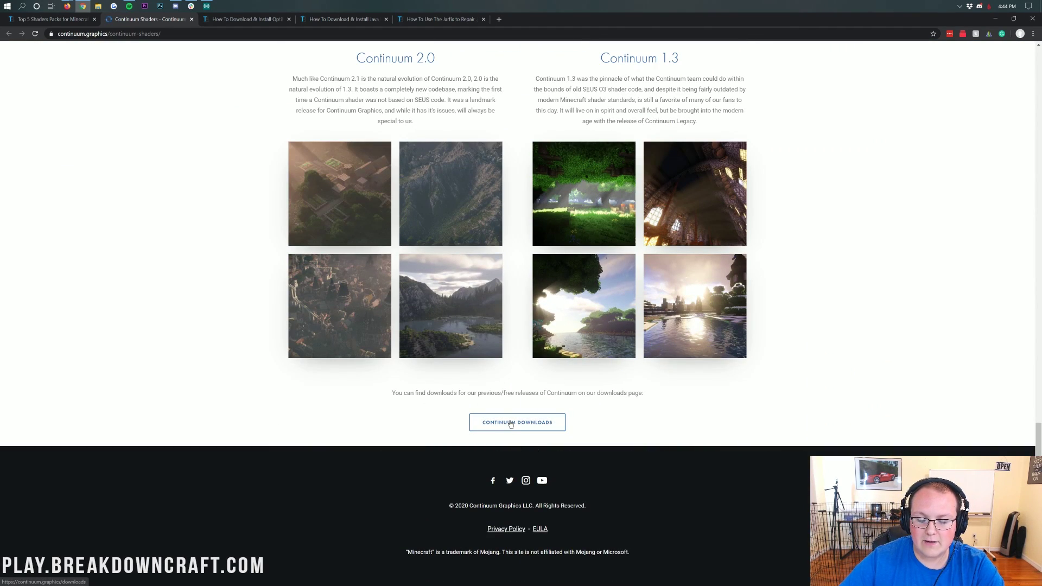
click(53, 19)
scroll(360, 320, down, 4)
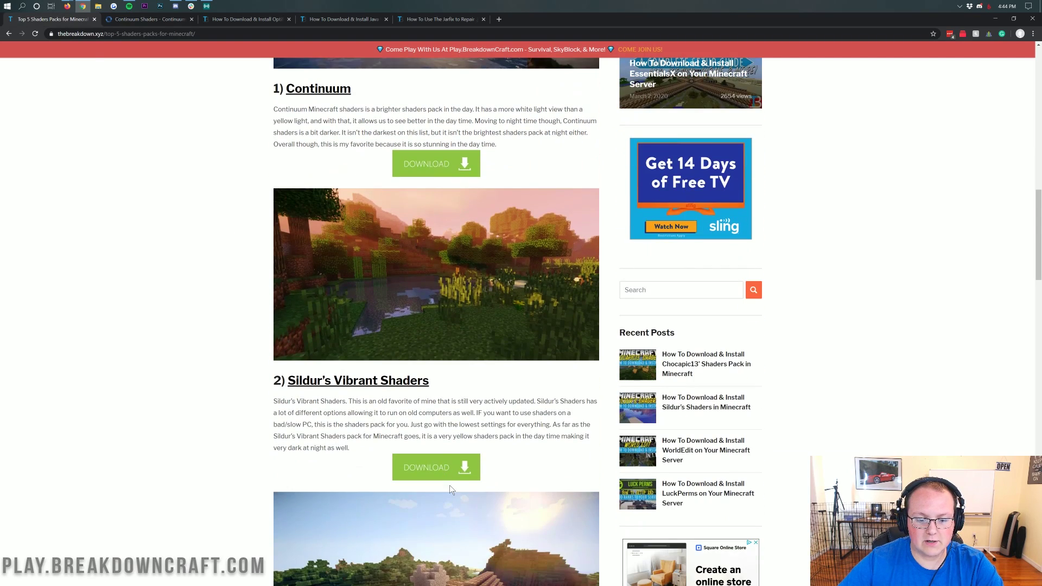
click(444, 468)
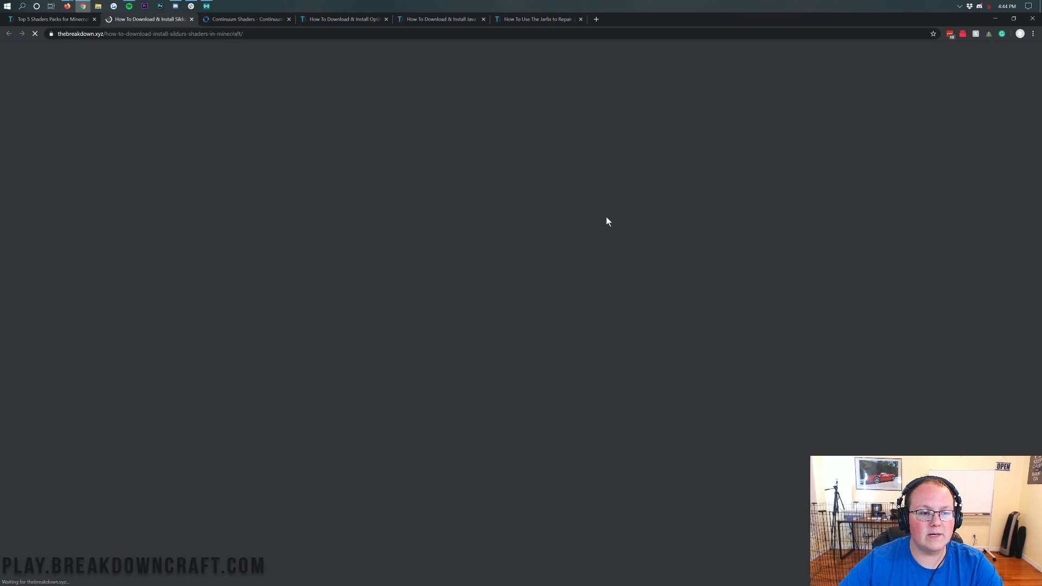
scroll(526, 265, down, 4)
scroll(526, 265, down, 4)
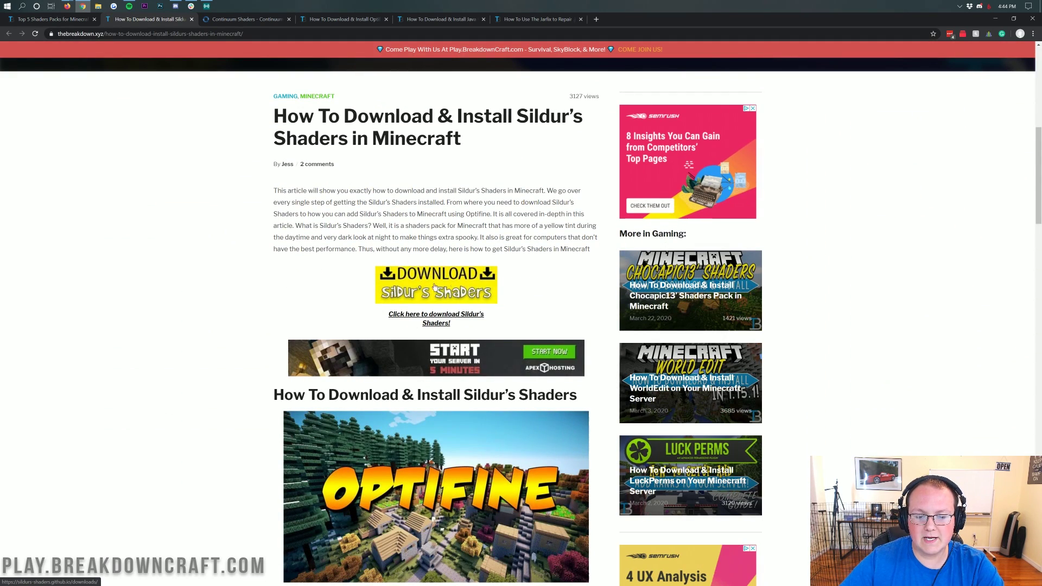
click(437, 280)
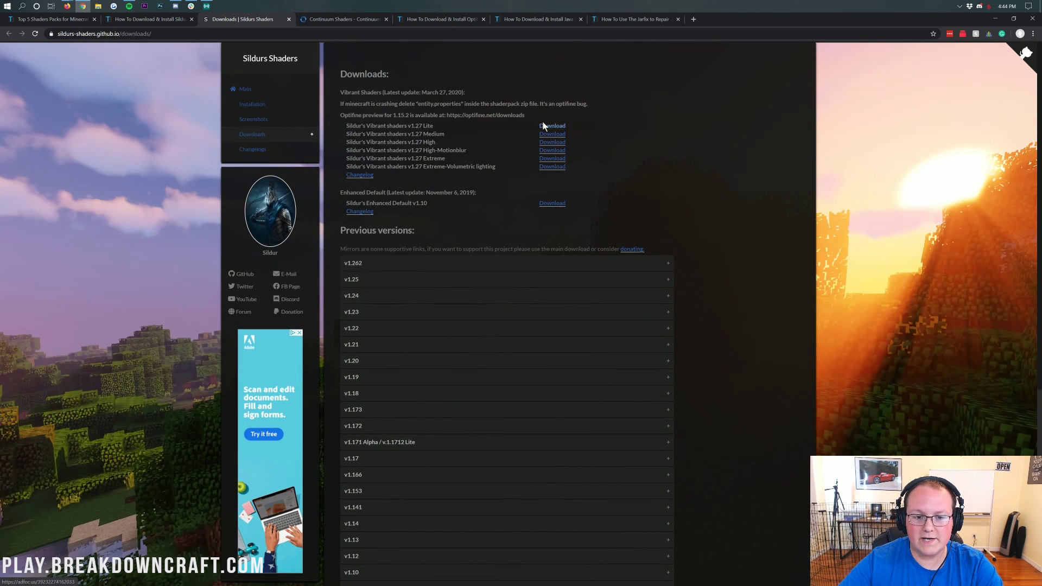
Close the Sildur's downloads, Sildur's article and old Continuum tabs, returning to the Top 5 article.
click(289, 19)
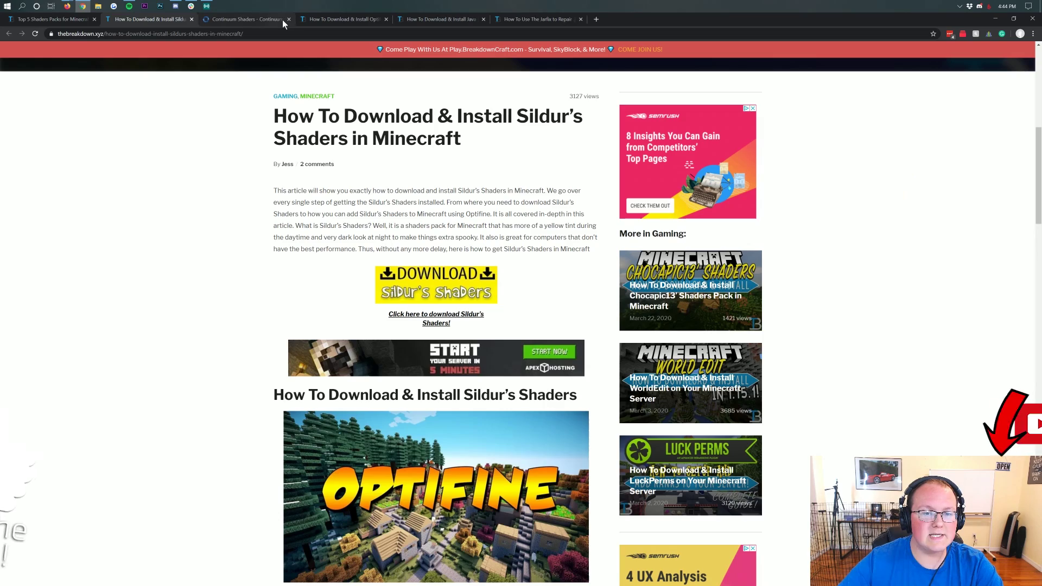
click(283, 19)
click(191, 20)
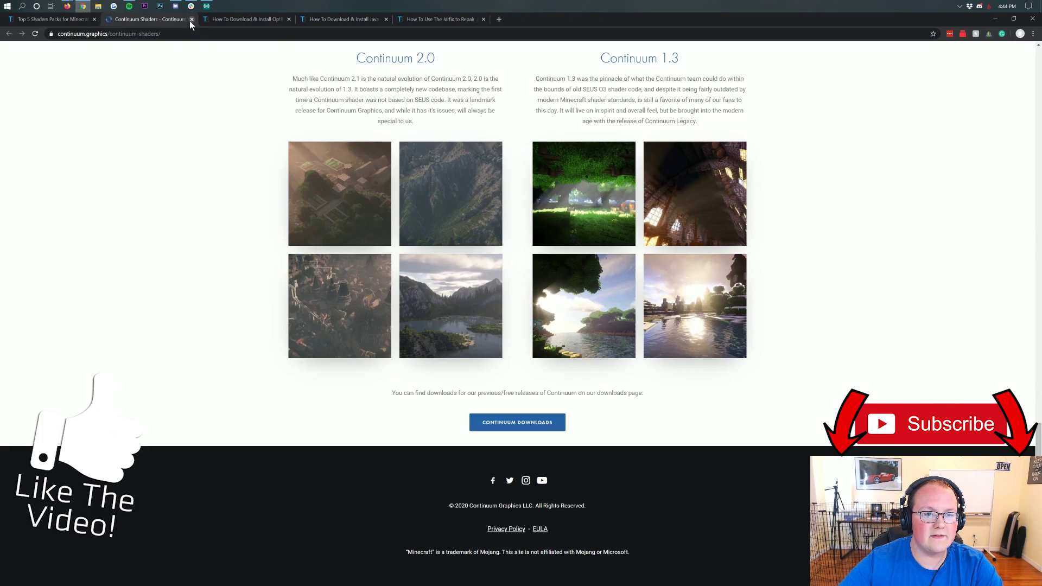
click(191, 20)
click(57, 20)
Reopen the Continuum Shaders site from Continuum's DOWNLOAD button and scroll toward Previous Releases.
scroll(293, 258, up, 15)
scroll(294, 254, down, 15)
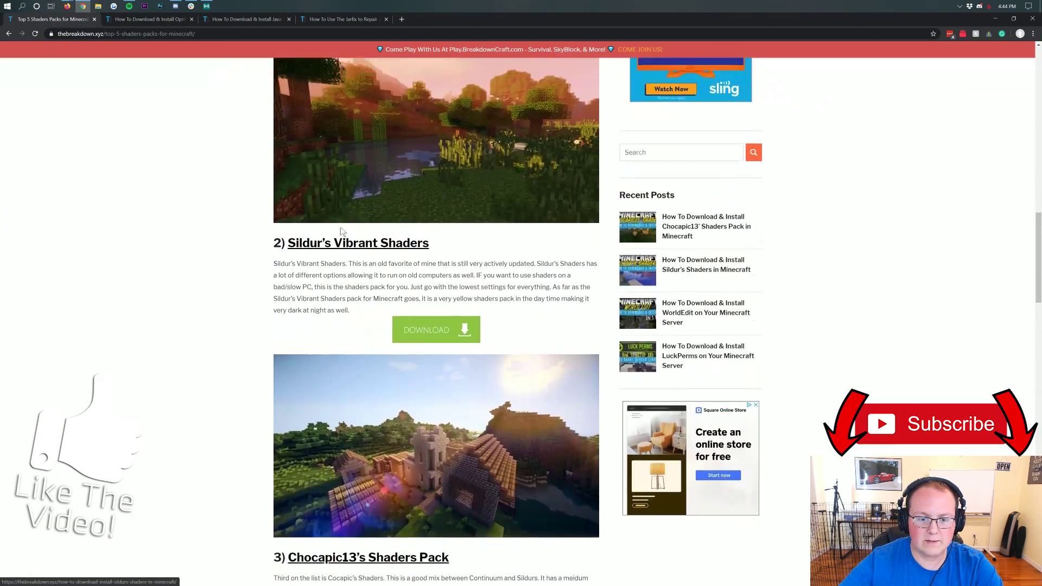
scroll(341, 227, up, 6)
click(429, 369)
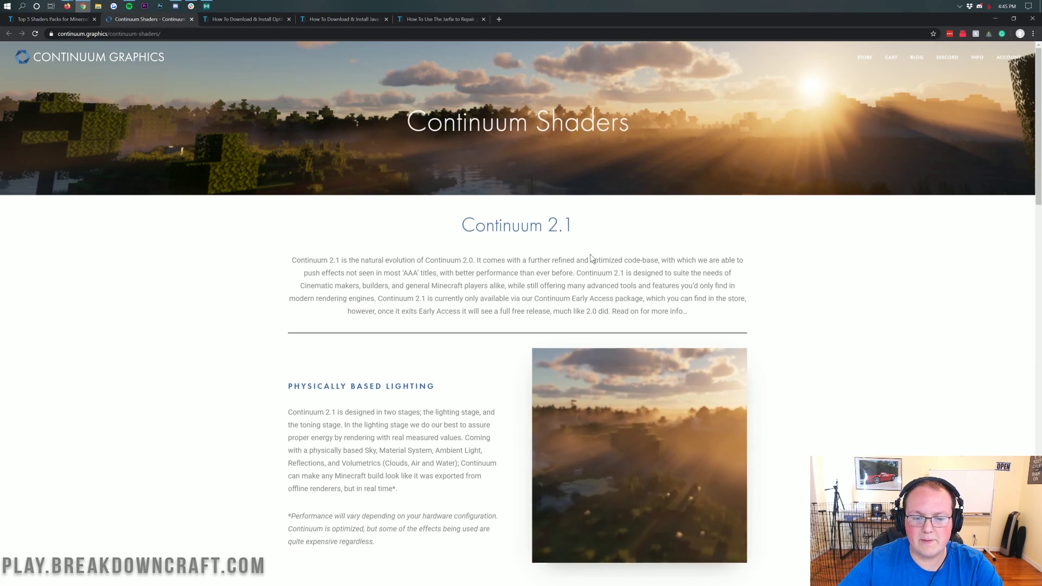
scroll(526, 209, down, 15)
scroll(526, 210, down, 9)
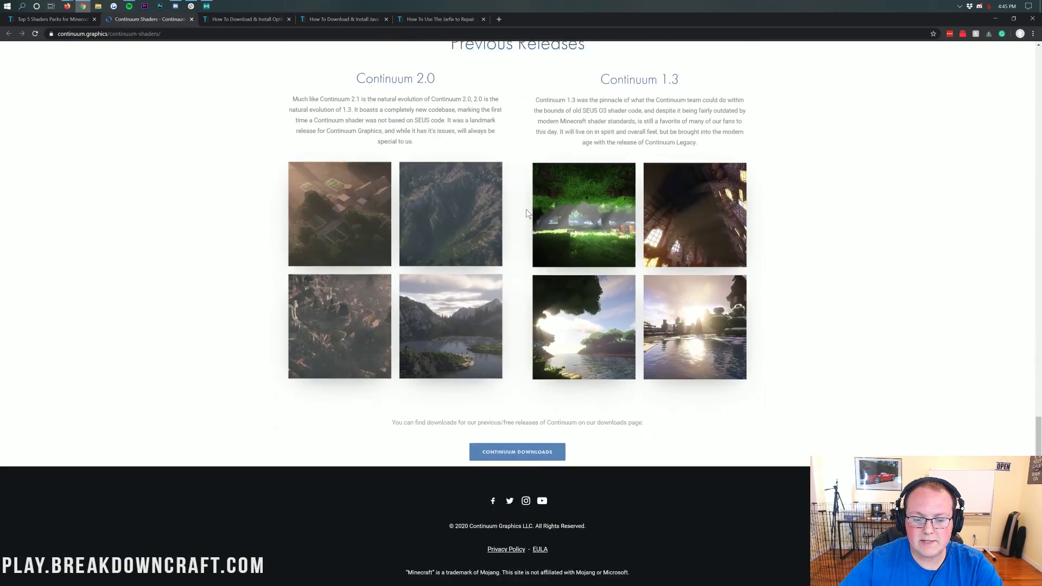
Download continuum-2.0.4.zip from the Continuum Downloads page, then go to the Optifine install article.
click(509, 423)
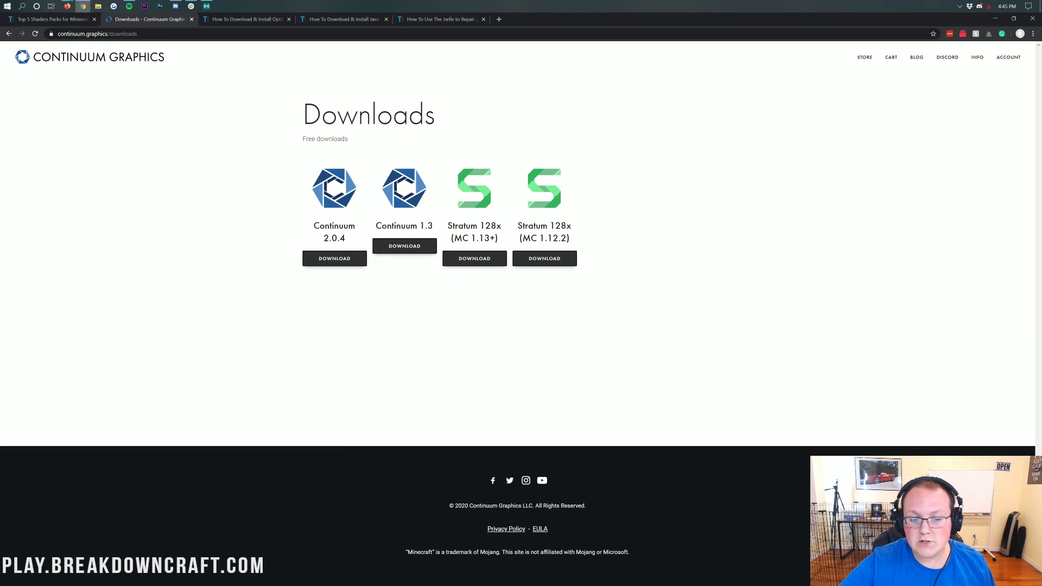
click(338, 259)
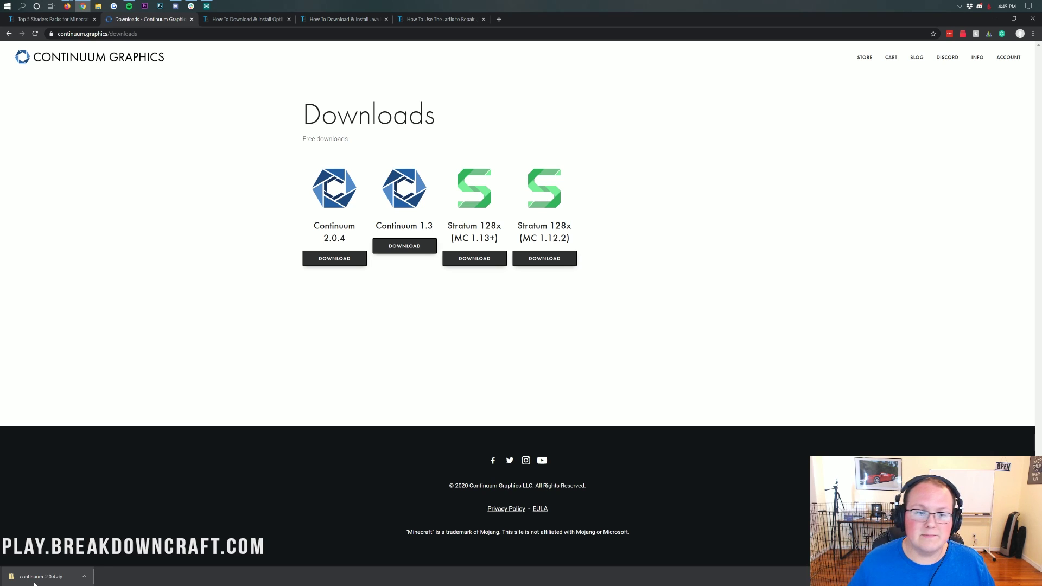
click(238, 19)
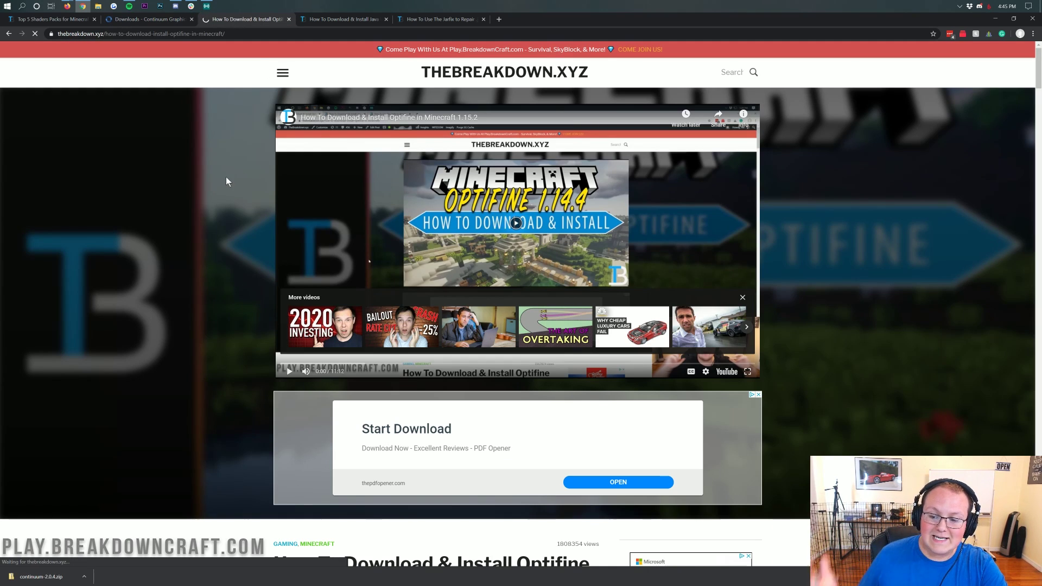
Reload the How To Download & Install Optifine article with F5 and scroll to the Download Optifine button.
key(F5)
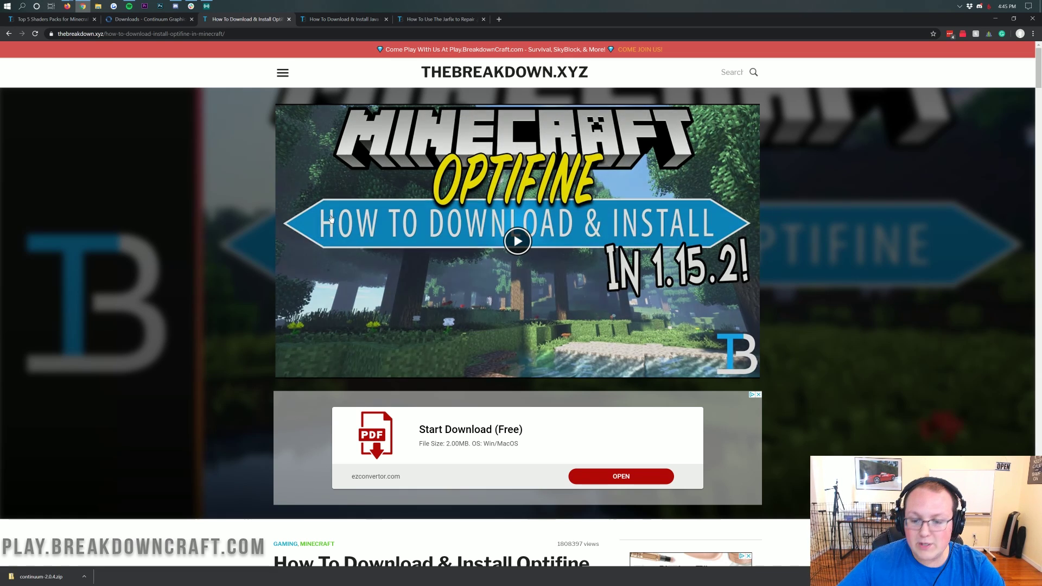
scroll(508, 228, down, 12)
scroll(509, 228, down, 8)
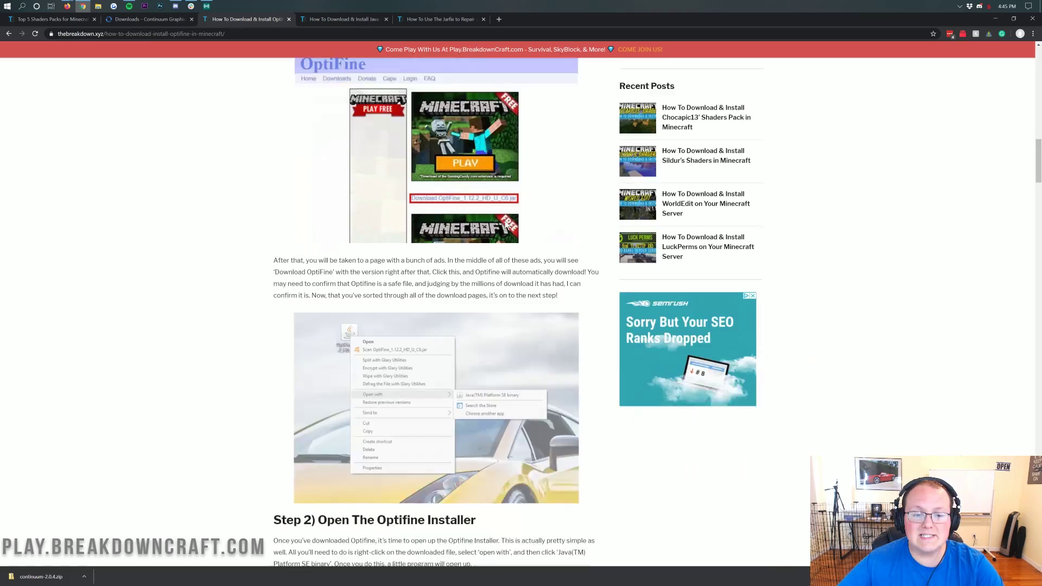
scroll(505, 221, up, 15)
scroll(474, 244, up, 5)
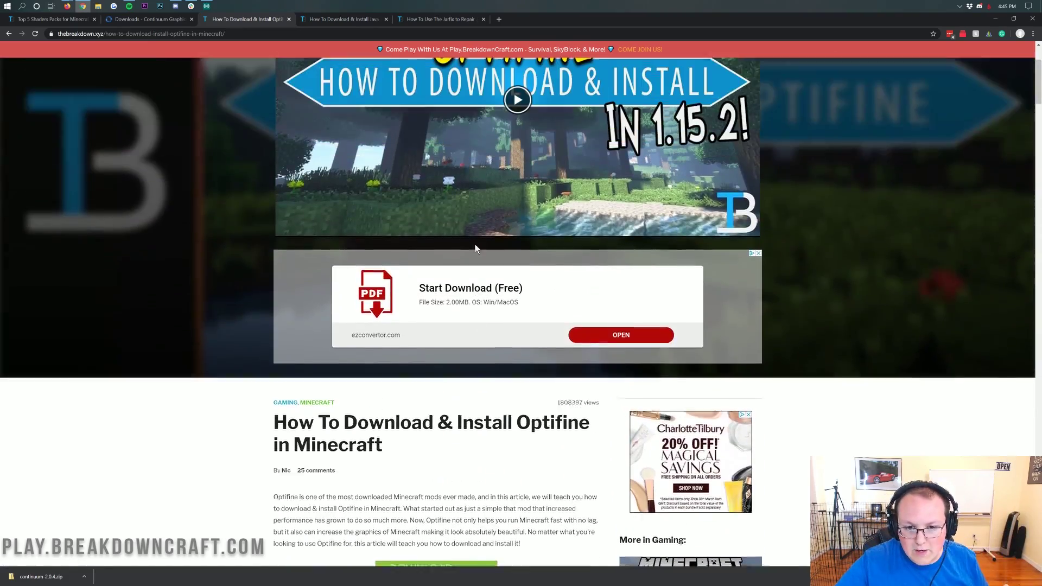
scroll(362, 230, down, 12)
scroll(362, 230, down, 3)
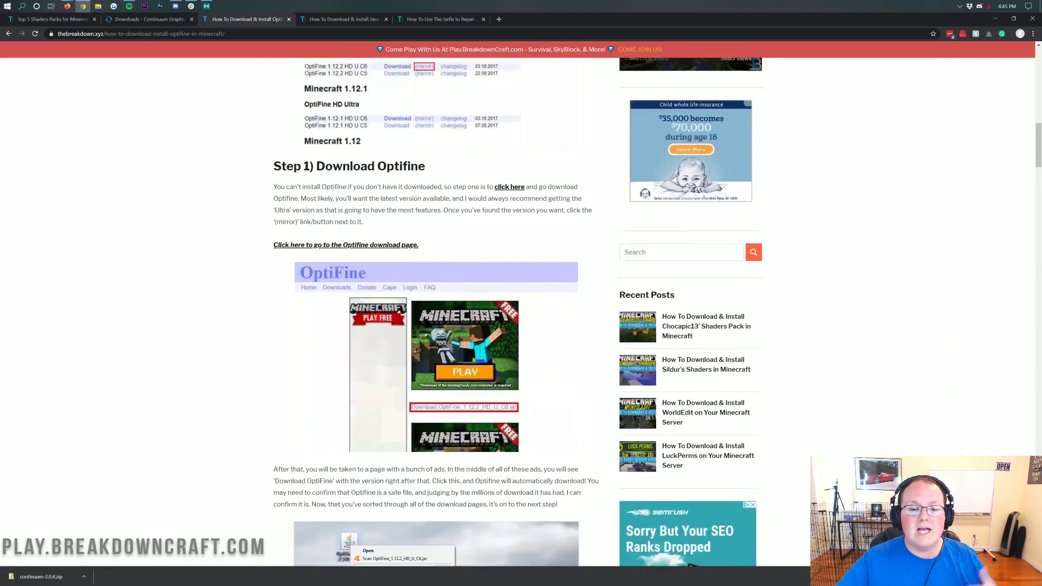
scroll(363, 233, up, 10)
scroll(518, 312, down, 3)
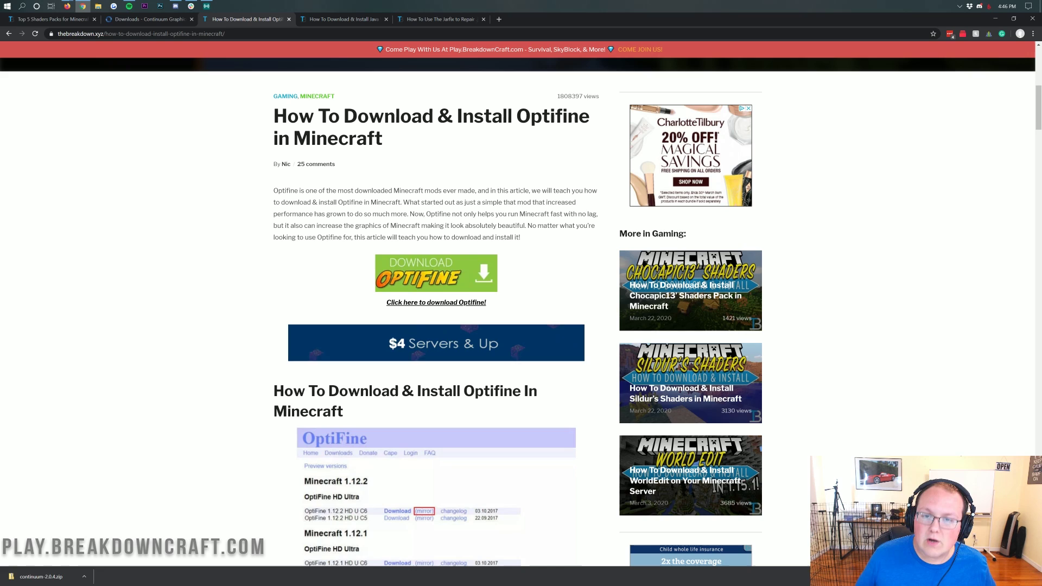
scroll(469, 209, up, 7)
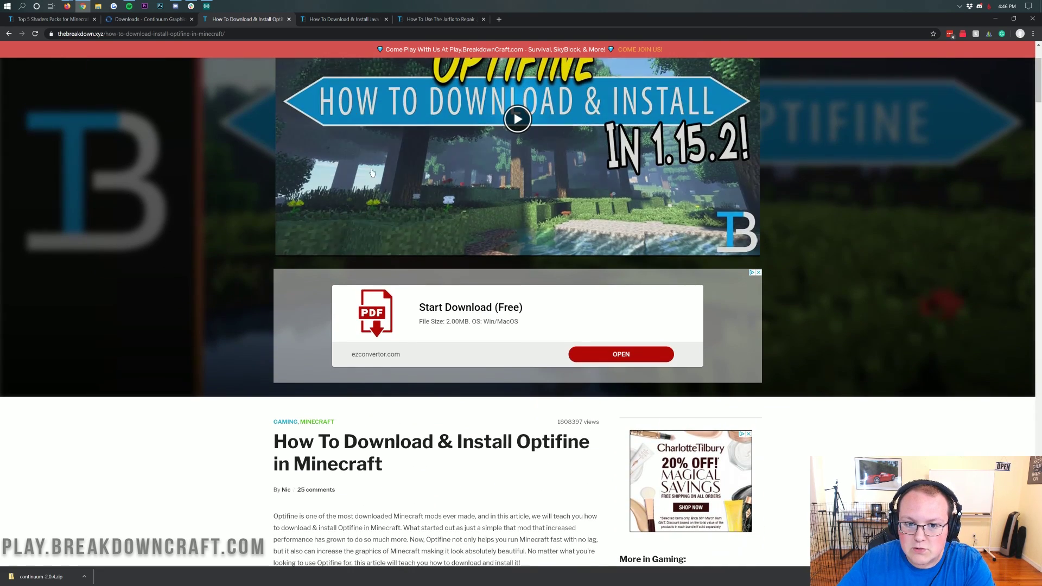
scroll(470, 209, down, 7)
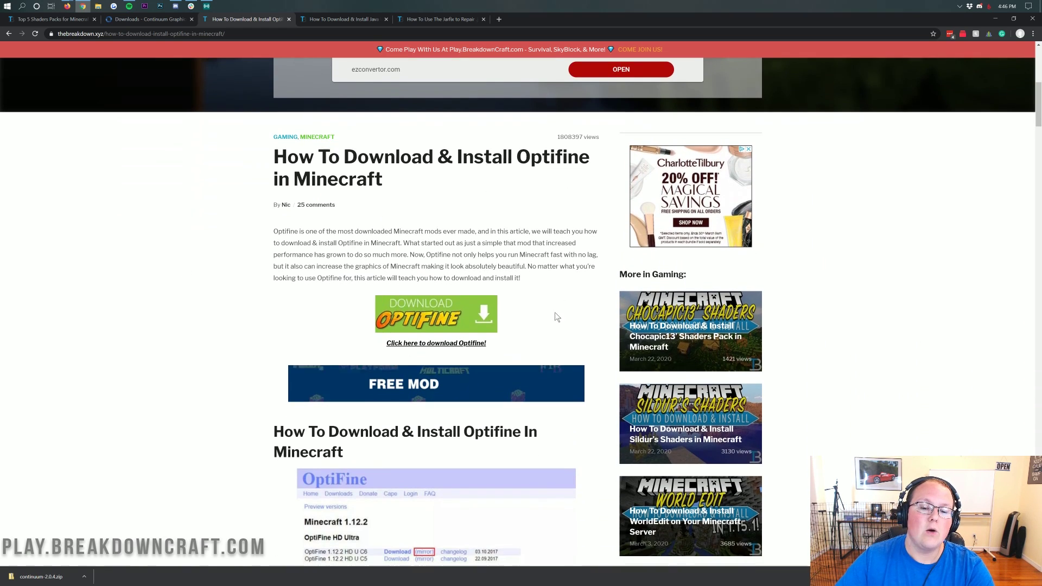
Open the OptiFine downloads page, point out the Minecraft 1.14.4 heading and expand Preview versions.
click(408, 318)
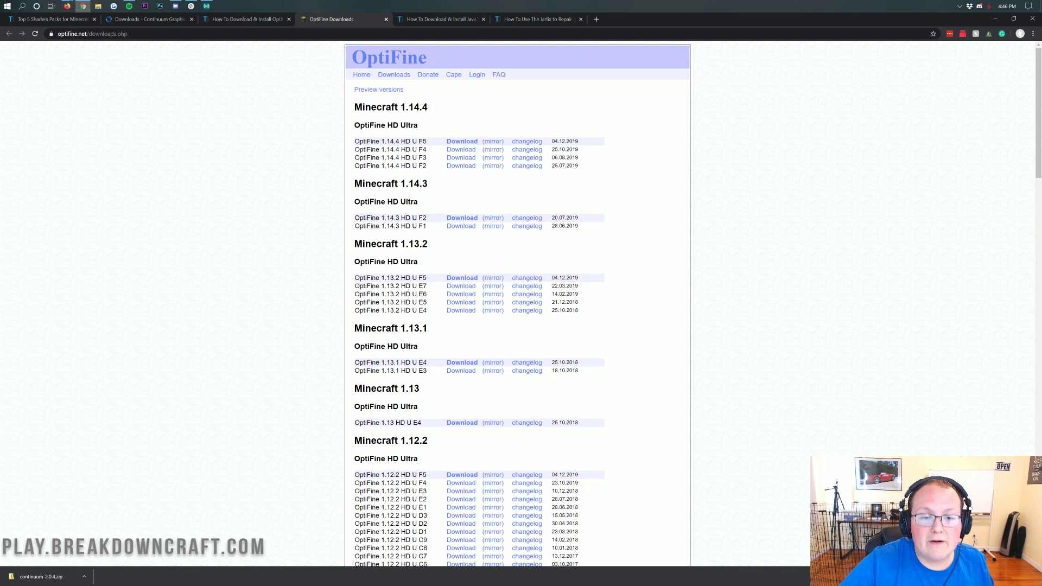
drag(354, 107, 435, 101)
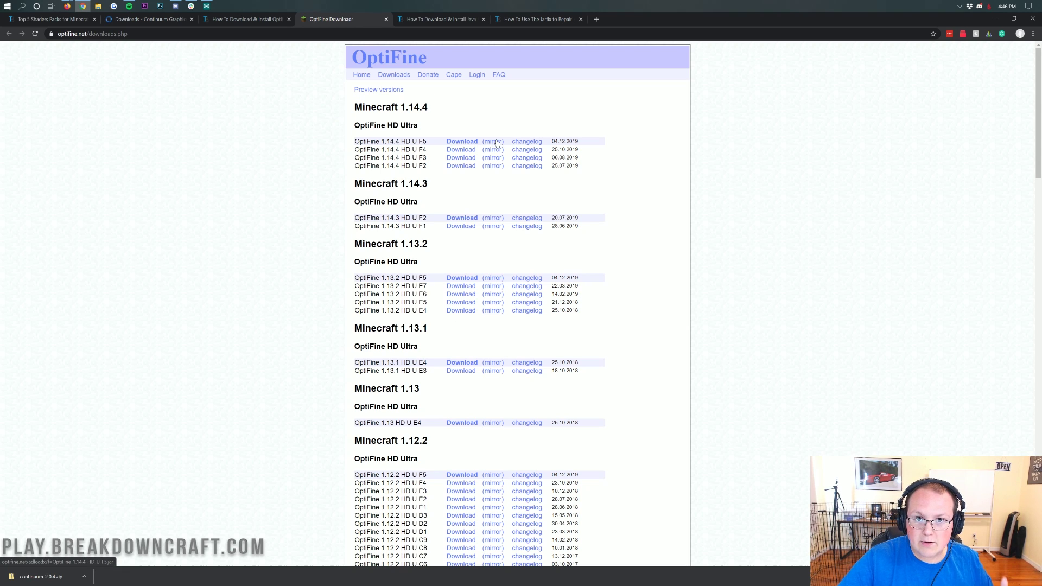
drag(449, 109, 353, 108)
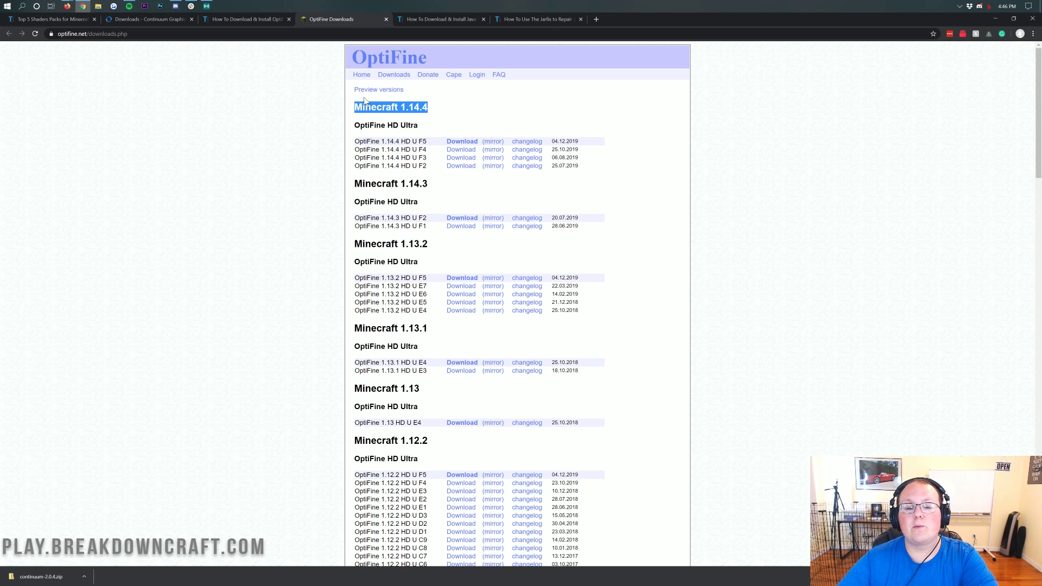
click(391, 91)
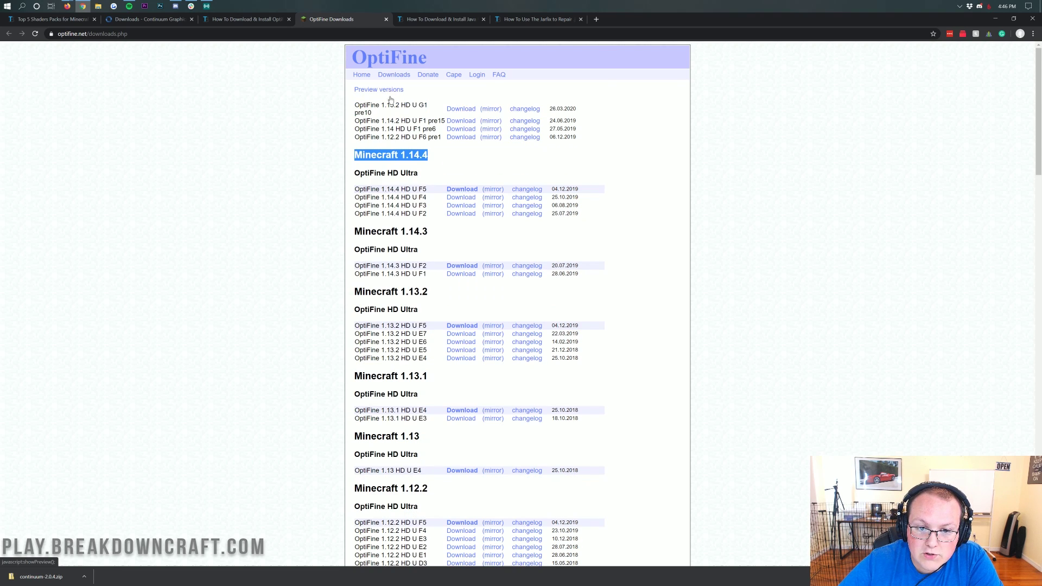
click(391, 100)
Highlight the OptiFine 1.15.2 HD U G1 pre10 preview build, toggling the preview list closed and open.
drag(354, 105, 402, 106)
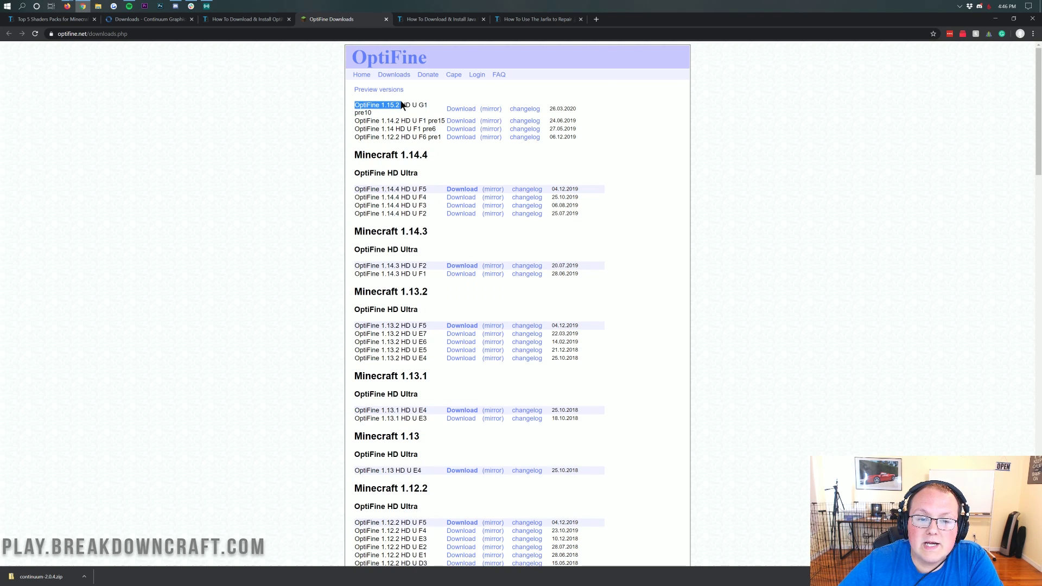
click(402, 106)
click(395, 92)
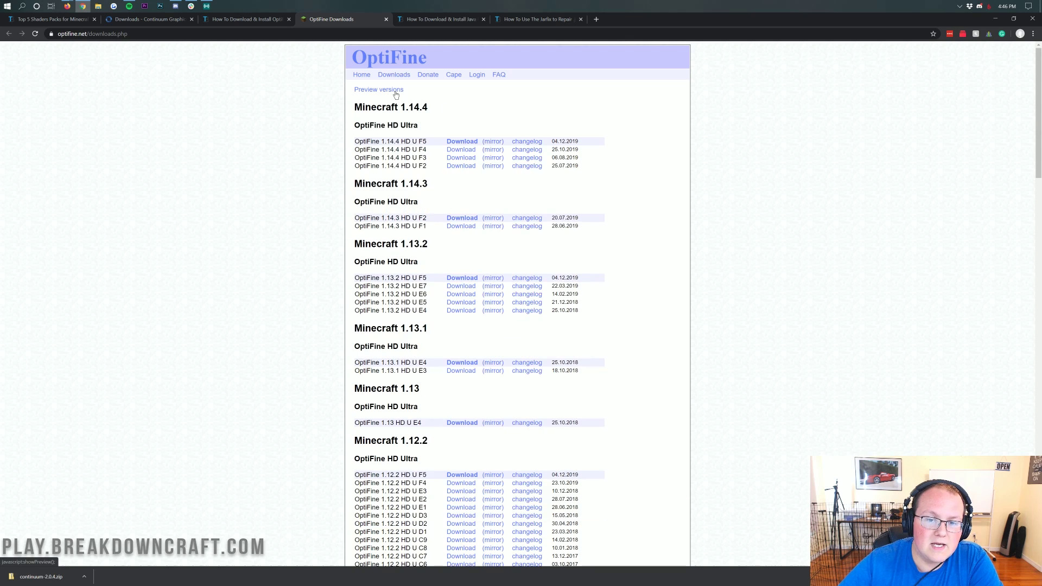
click(395, 92)
drag(439, 156, 371, 156)
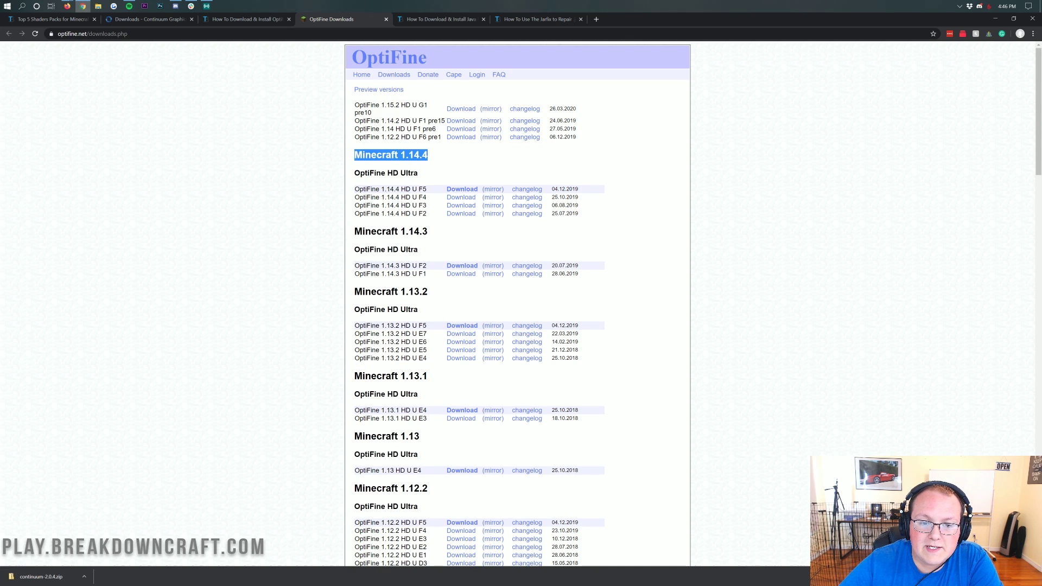
click(371, 156)
click(364, 94)
click(363, 94)
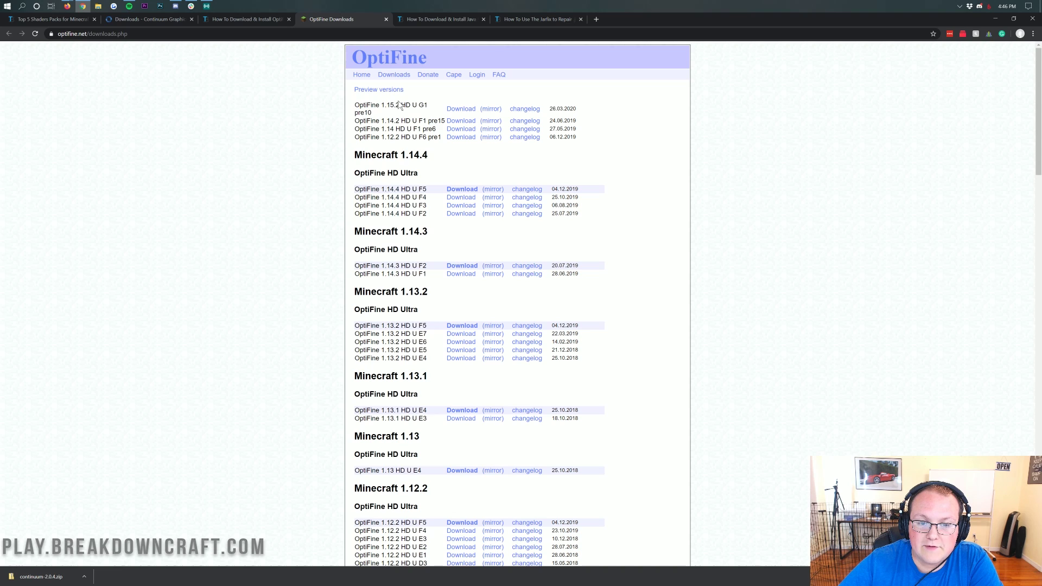
Download and keep the OptiFine 1.15.2 HD U G1 pre10 preview jar, then close the ad tab.
click(482, 111)
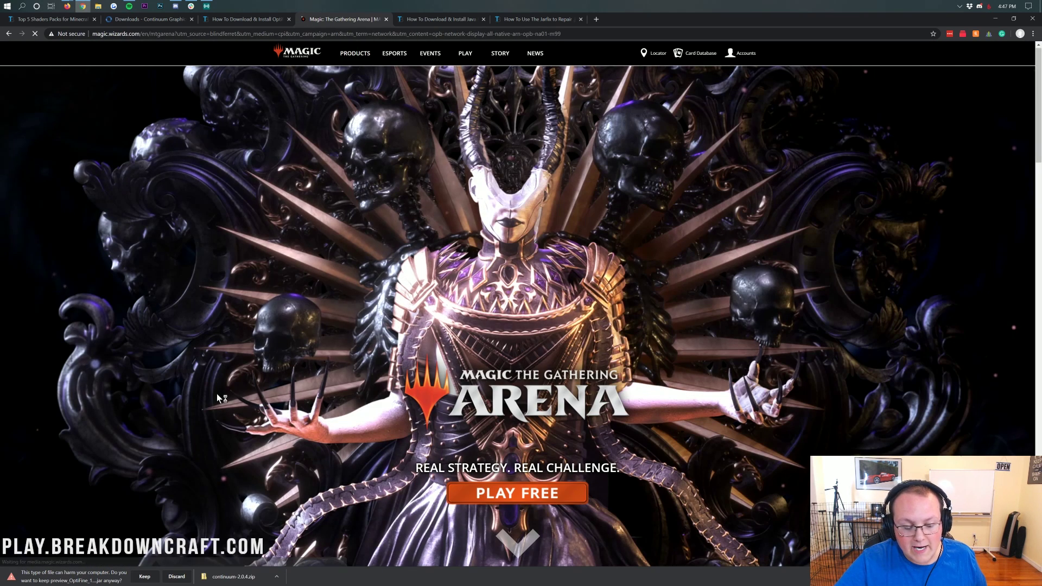
click(144, 577)
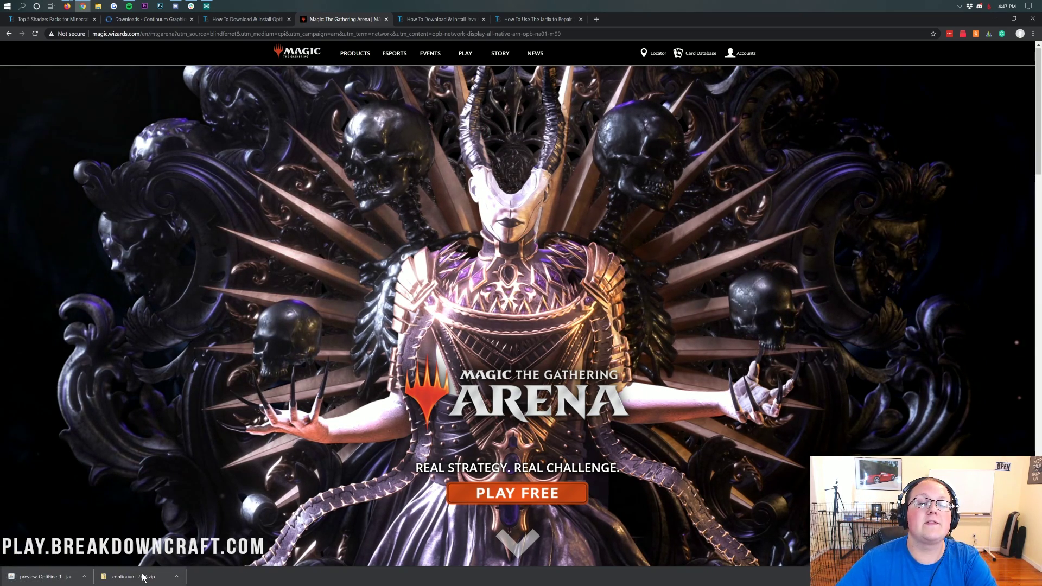
click(385, 20)
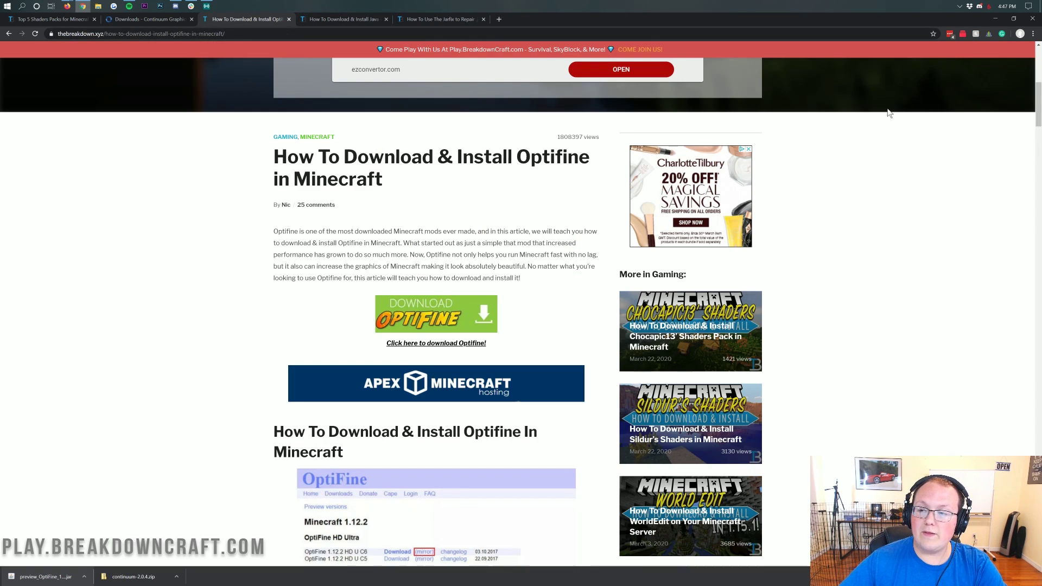
Place the continuum zip and OptiFine preview jar side by side on the desktop.
click(995, 19)
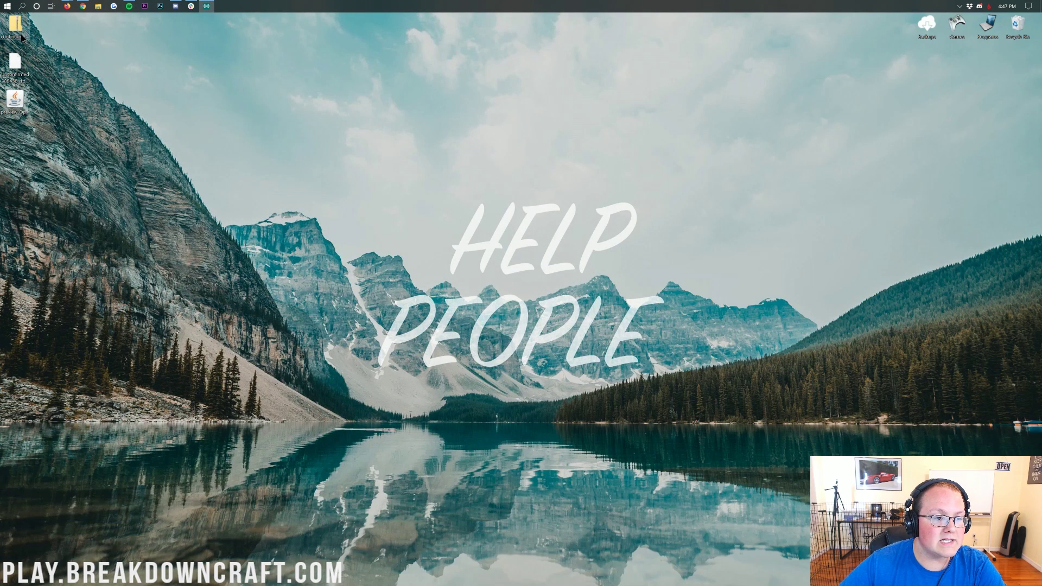
drag(15, 24, 234, 106)
drag(15, 100, 305, 100)
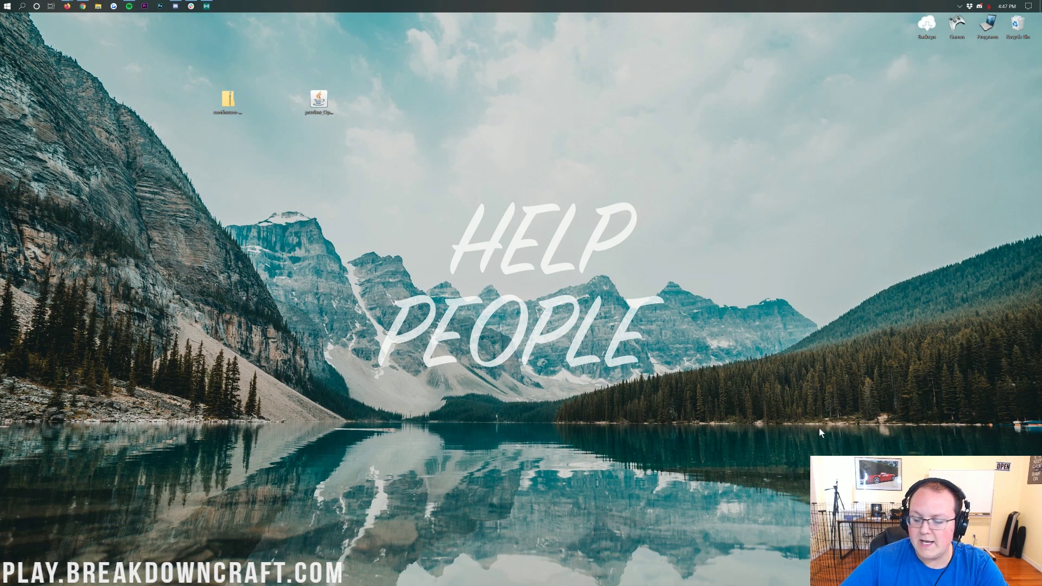
click(312, 95)
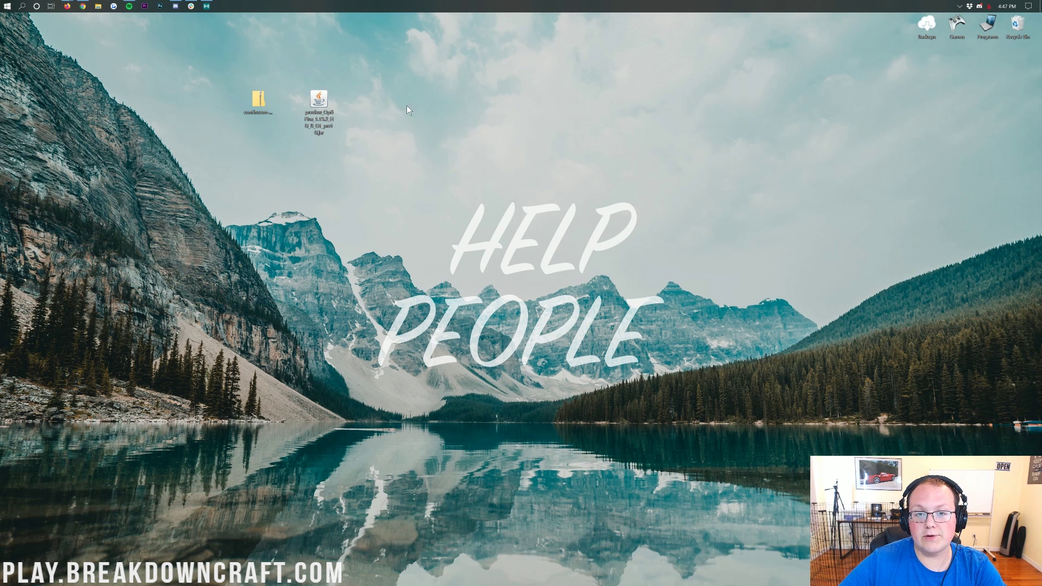
Open the Downloads folder via Start search, move both files in and back out, then close it.
click(1, 3)
text(downloads)
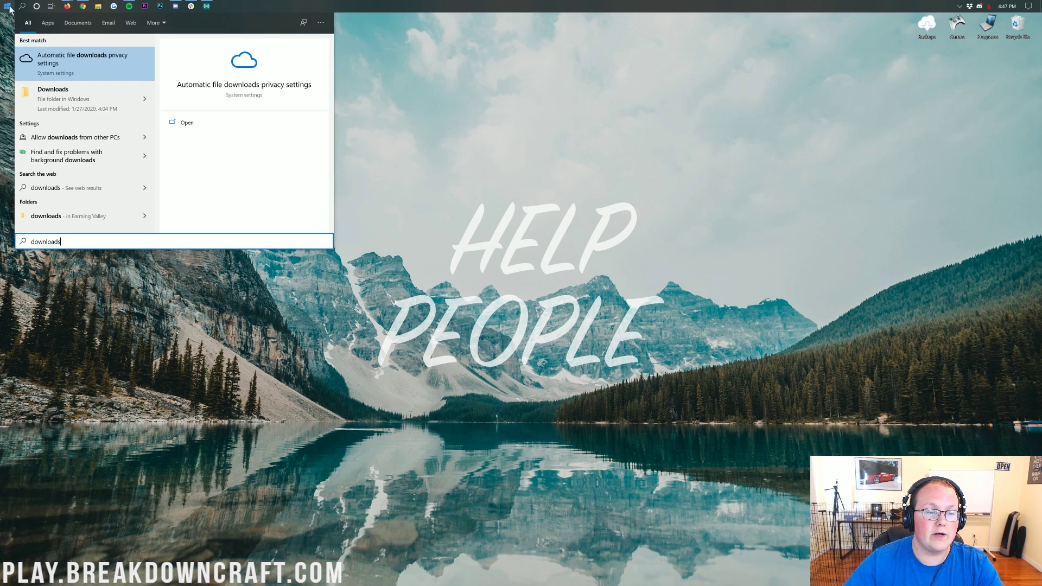
click(58, 93)
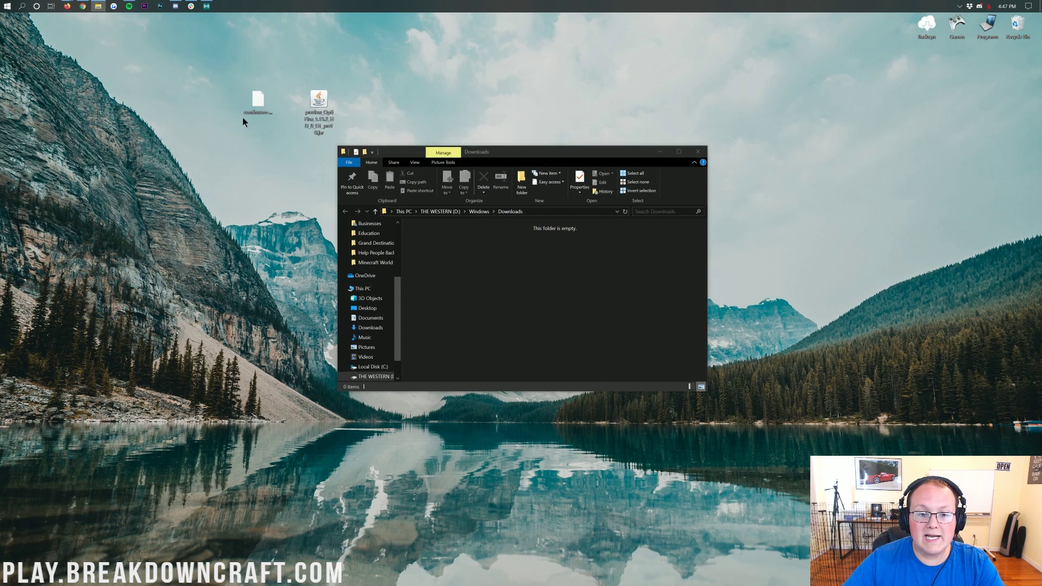
drag(243, 117, 342, 116)
click(583, 109)
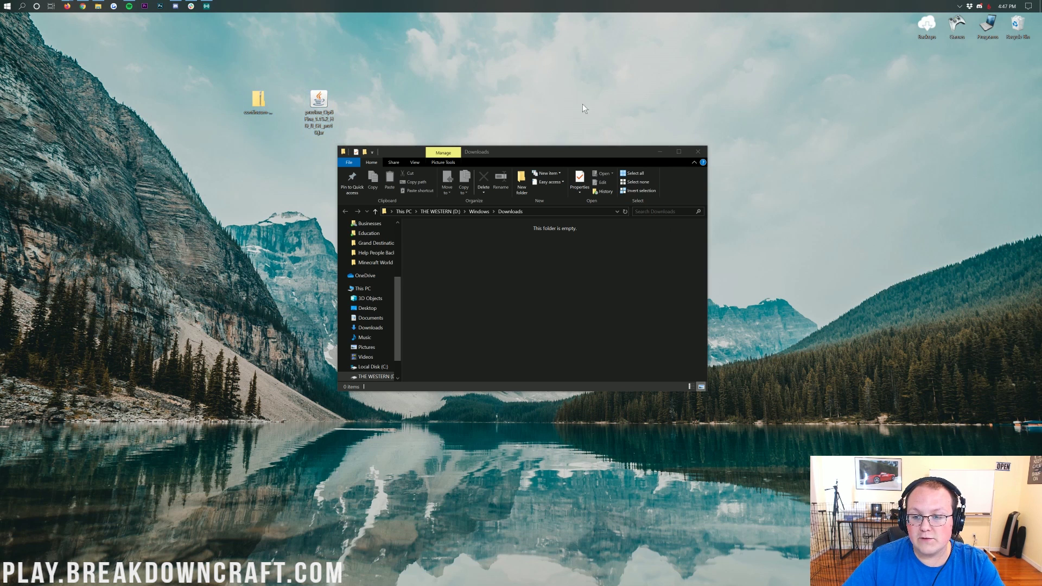
click(699, 151)
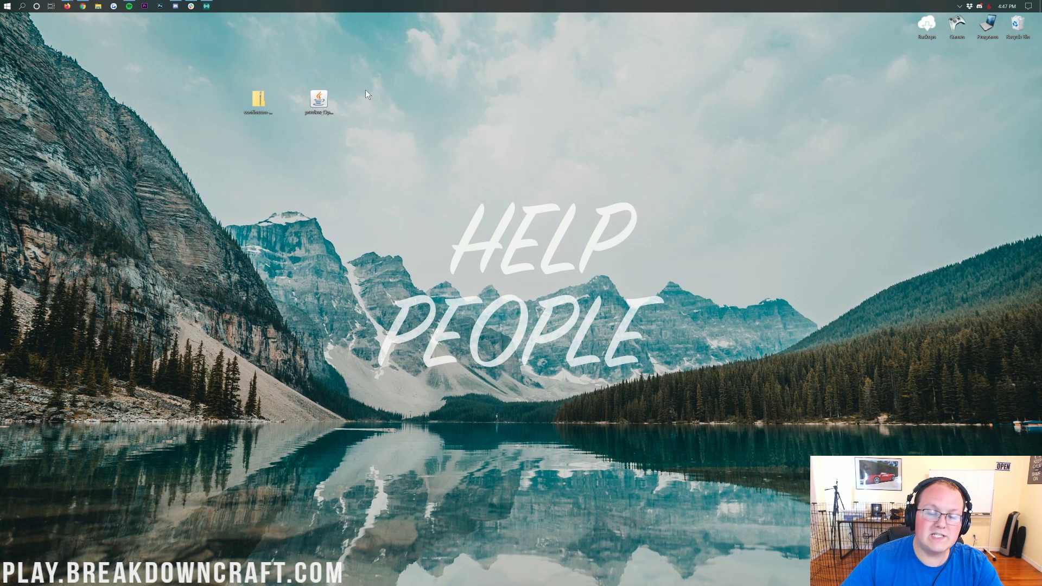
right_click(323, 100)
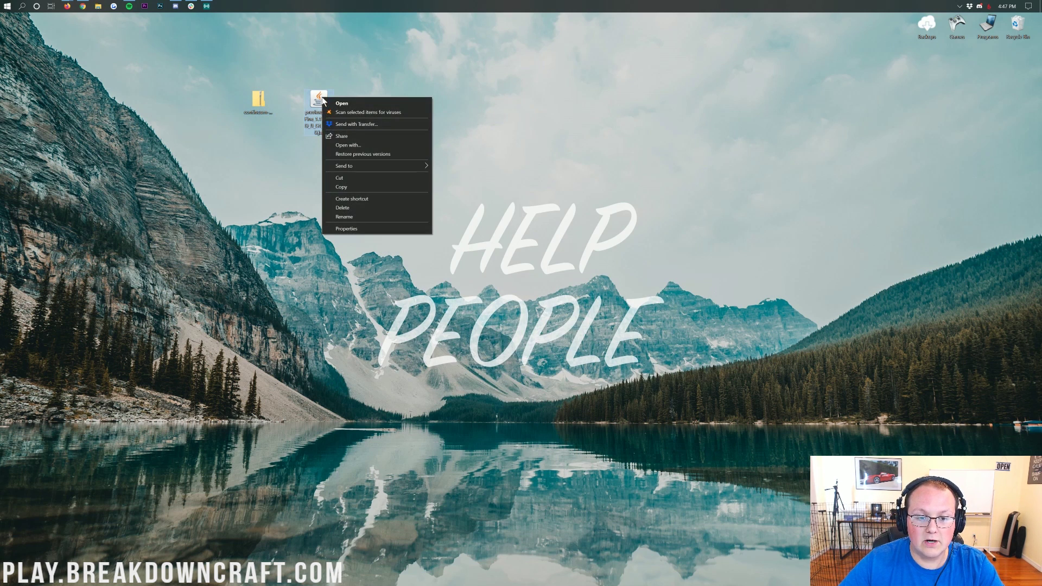
click(350, 144)
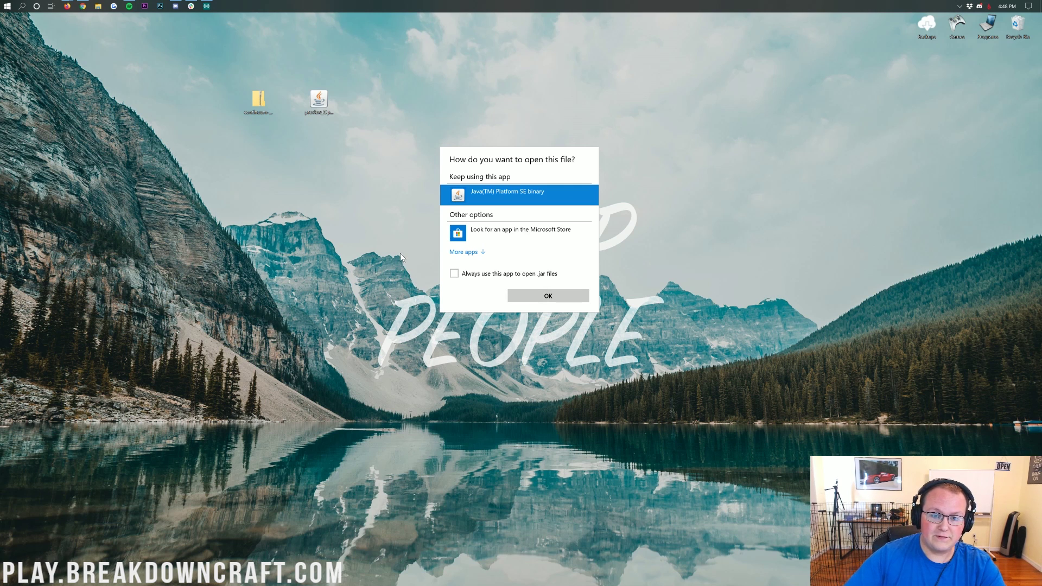
click(293, 102)
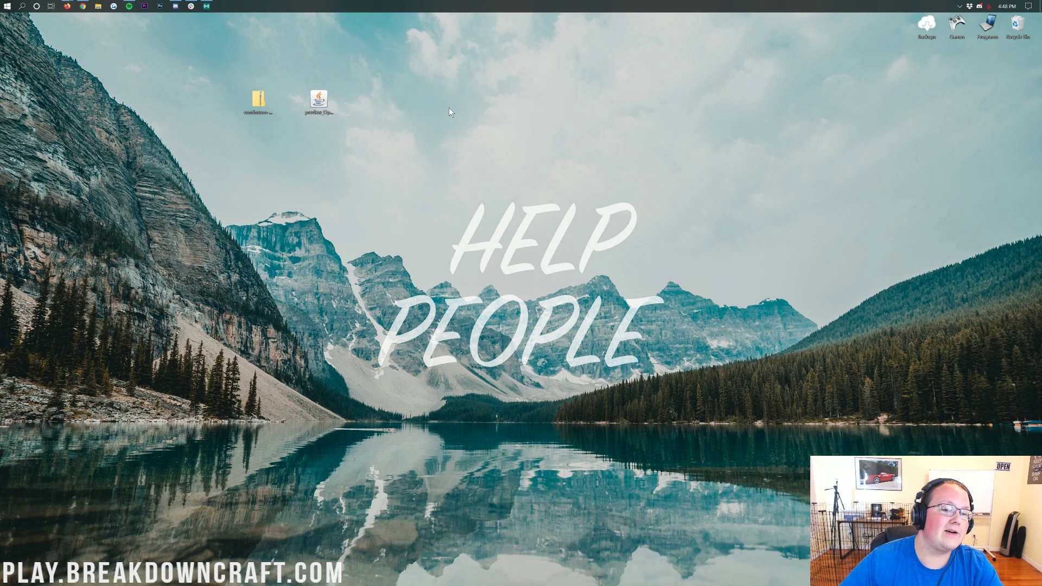
Restore Chrome, switch to the Java install article, highlight 'Minecraft Mods' in its title and scroll through it.
click(84, 7)
click(339, 19)
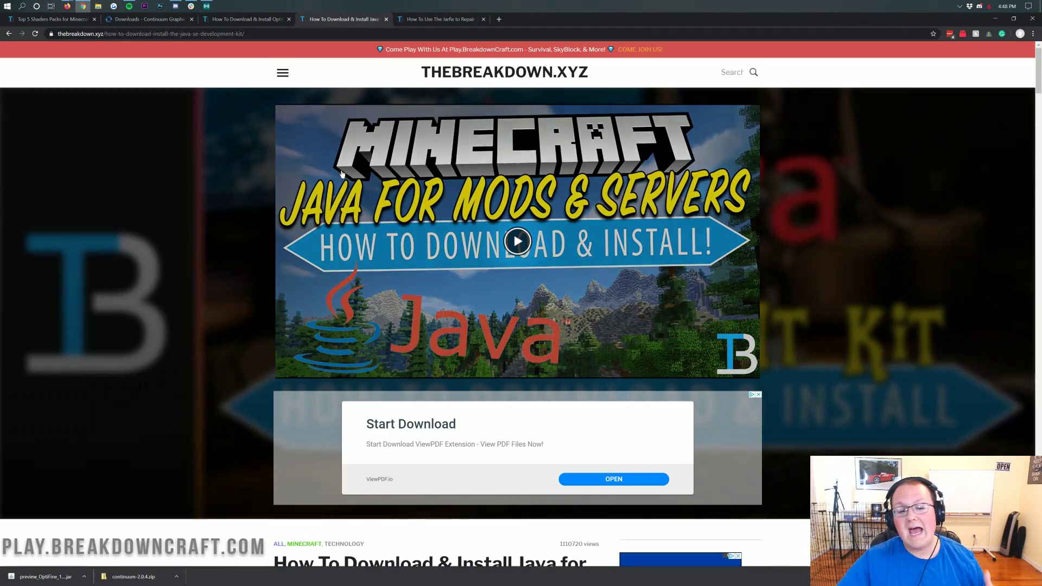
scroll(342, 174, down, 7)
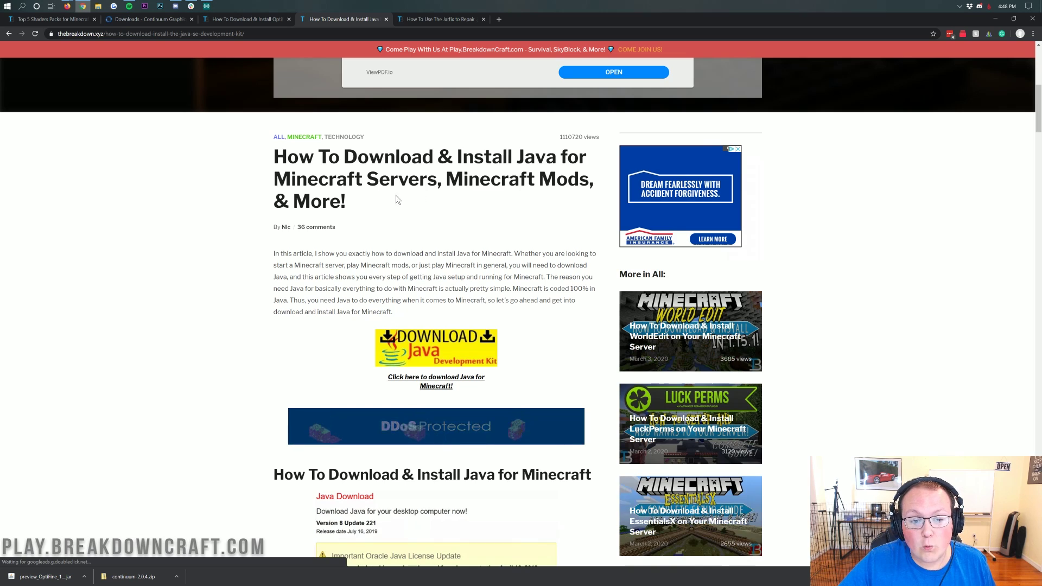
drag(447, 179, 589, 180)
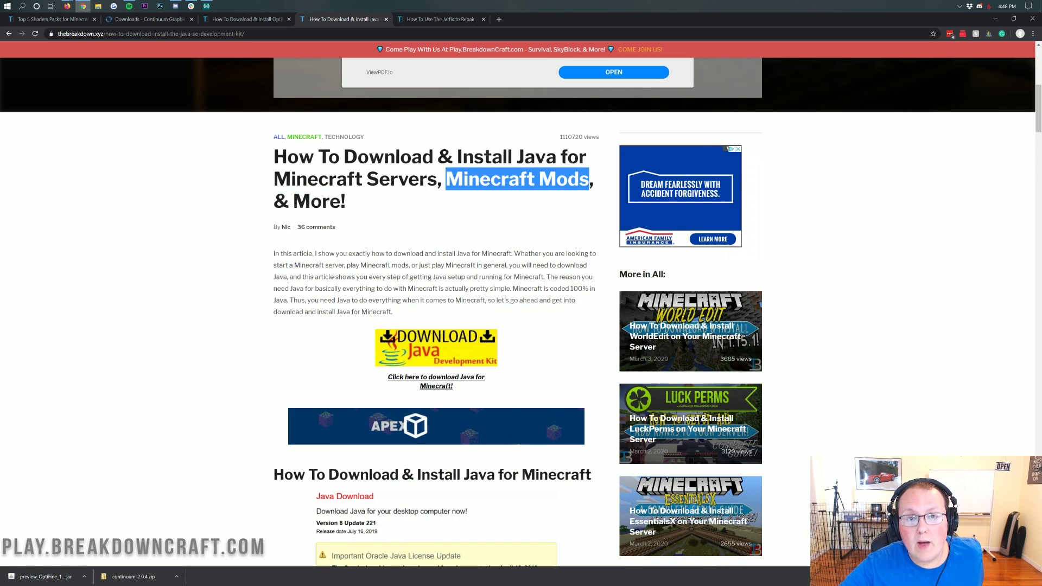
scroll(513, 167, down, 7)
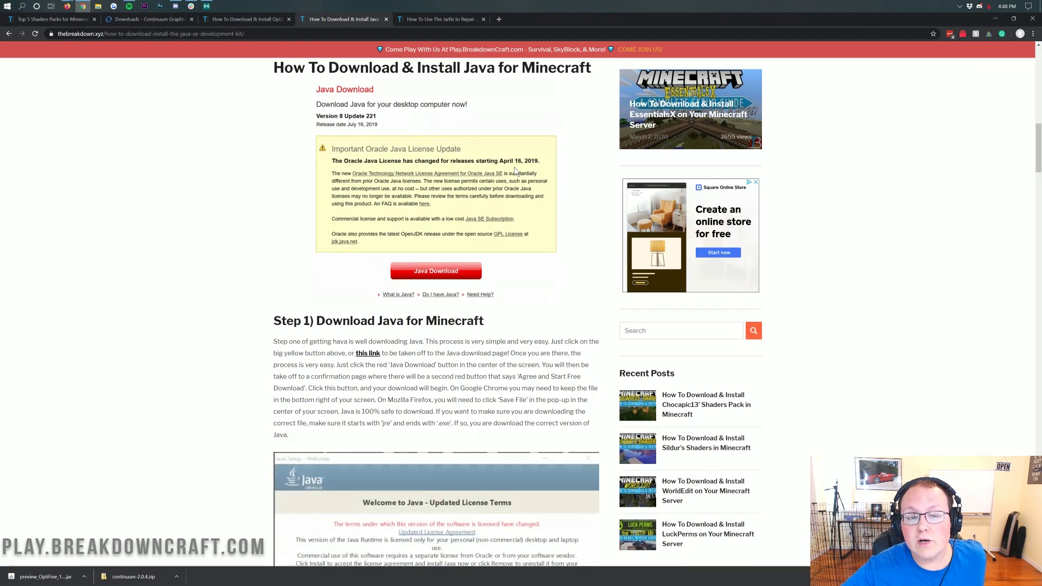
scroll(514, 167, down, 10)
scroll(448, 217, up, 12)
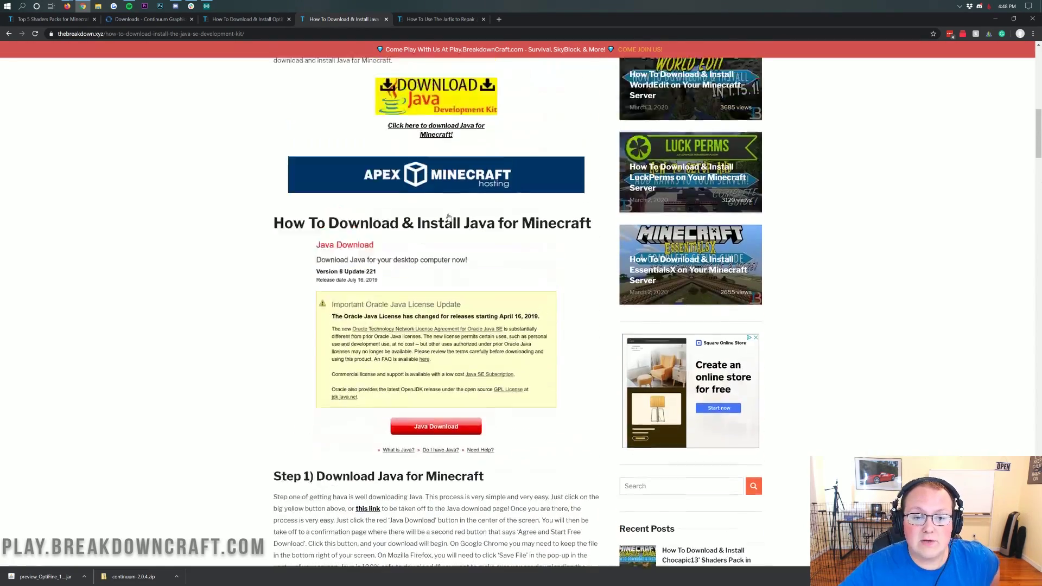
scroll(449, 217, up, 4)
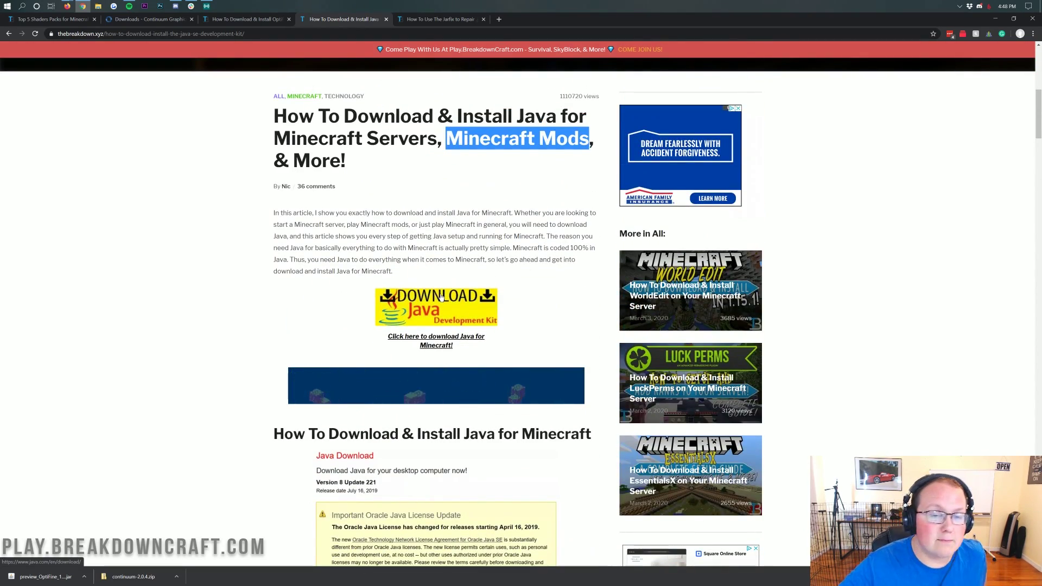
scroll(417, 160, down, 4)
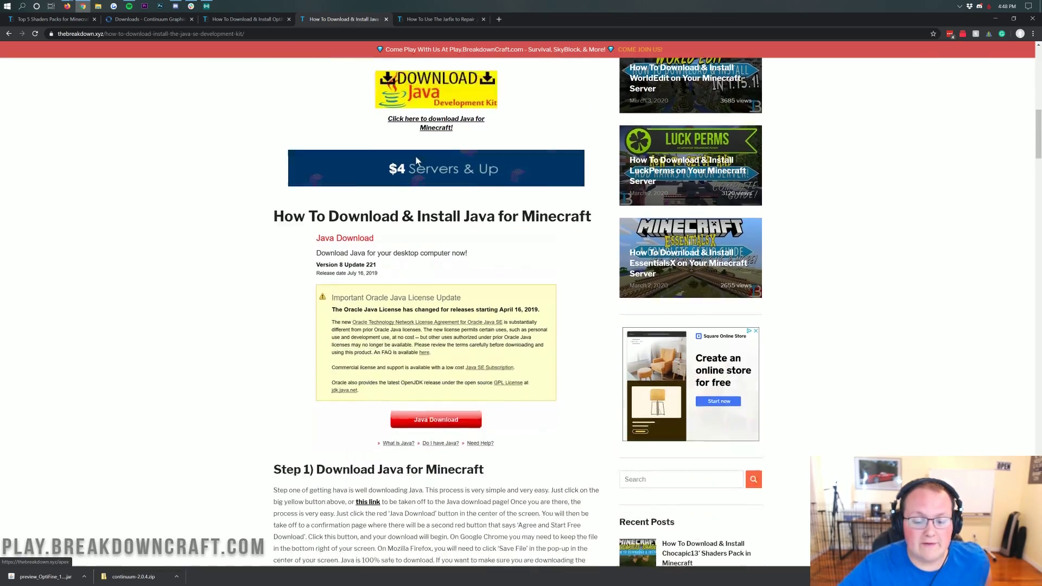
scroll(417, 161, down, 11)
scroll(417, 160, up, 11)
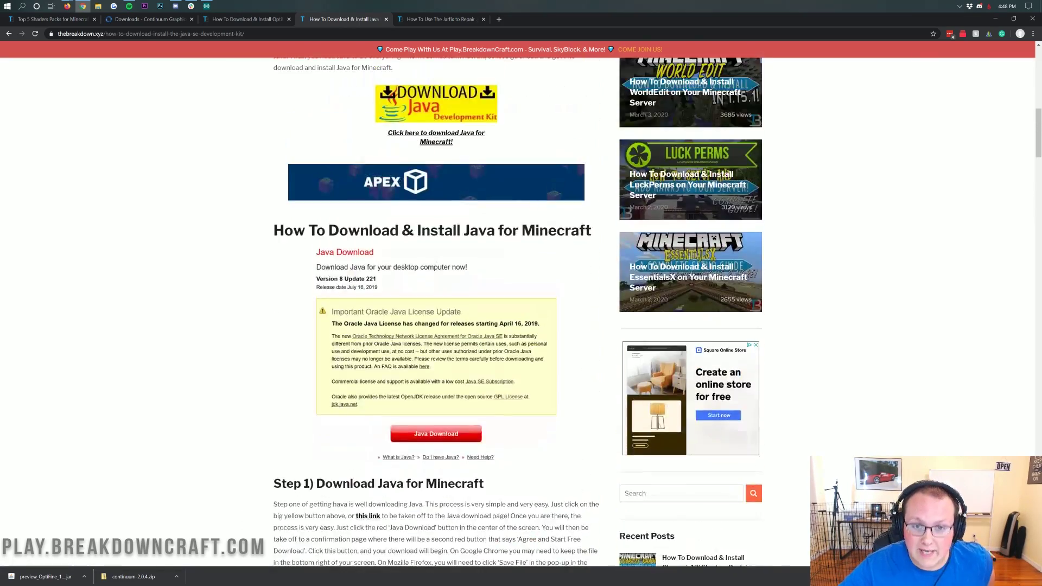
scroll(518, 311, up, 12)
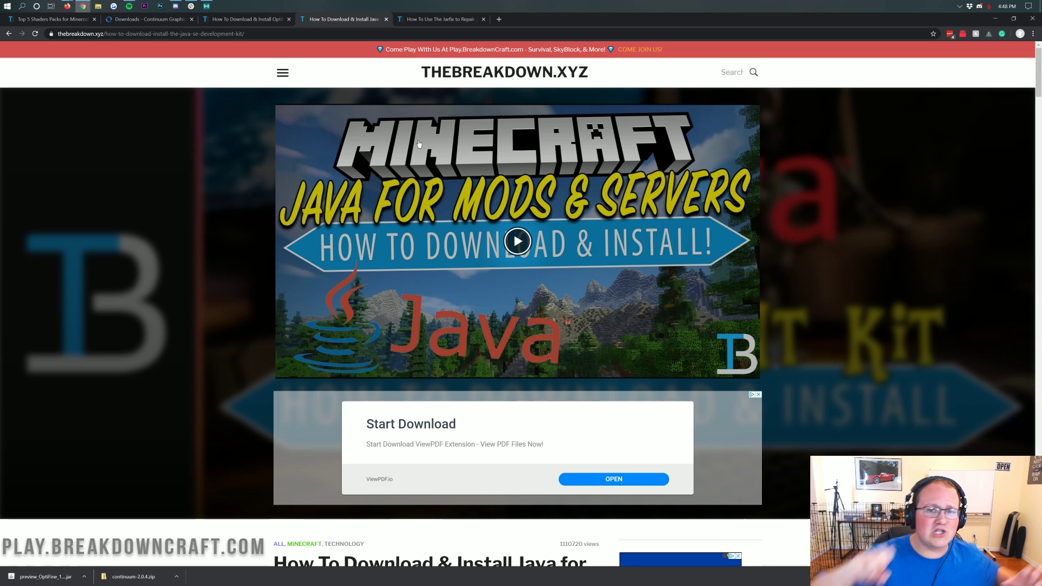
Skim the Jarfix article down to its Run The Jarfix step, then show the desktop.
click(411, 21)
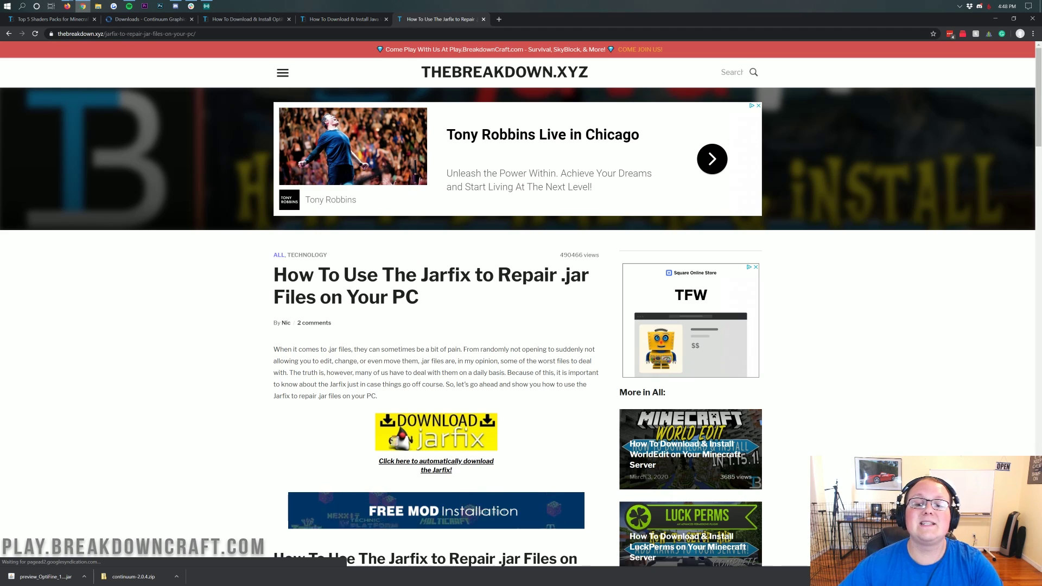
drag(406, 274, 472, 275)
click(472, 275)
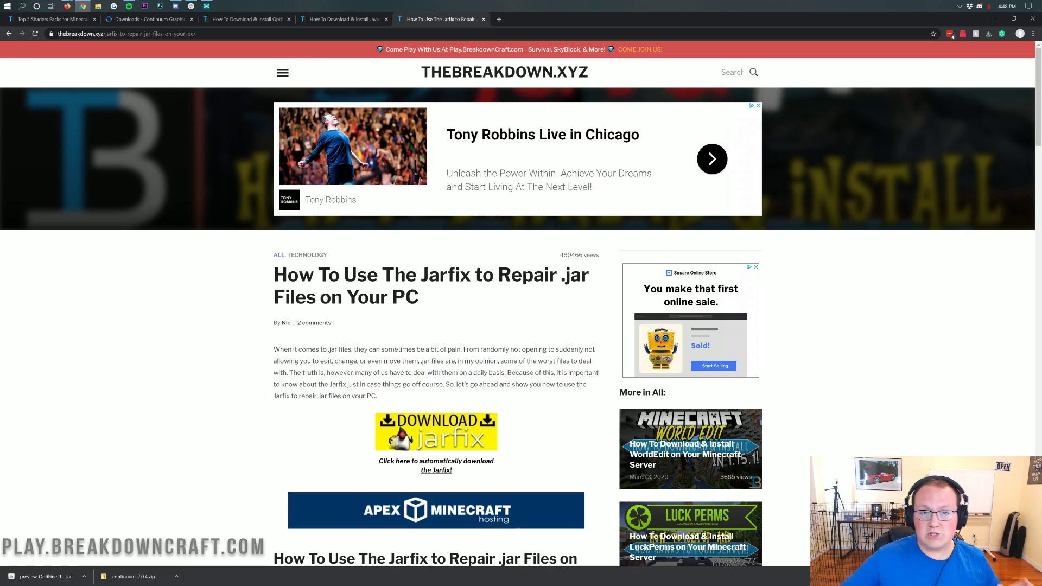
scroll(474, 358, down, 15)
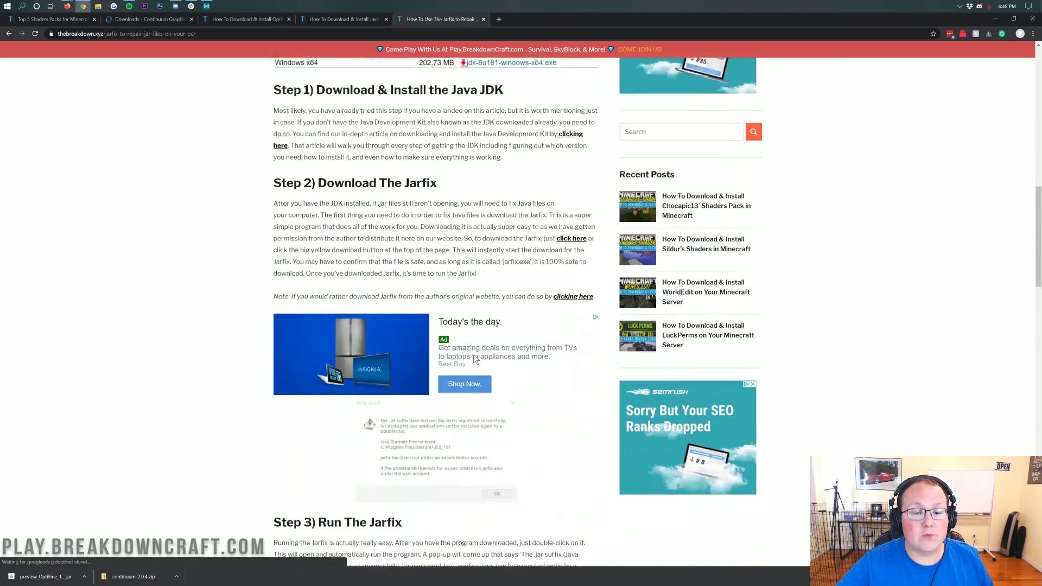
scroll(474, 359, up, 15)
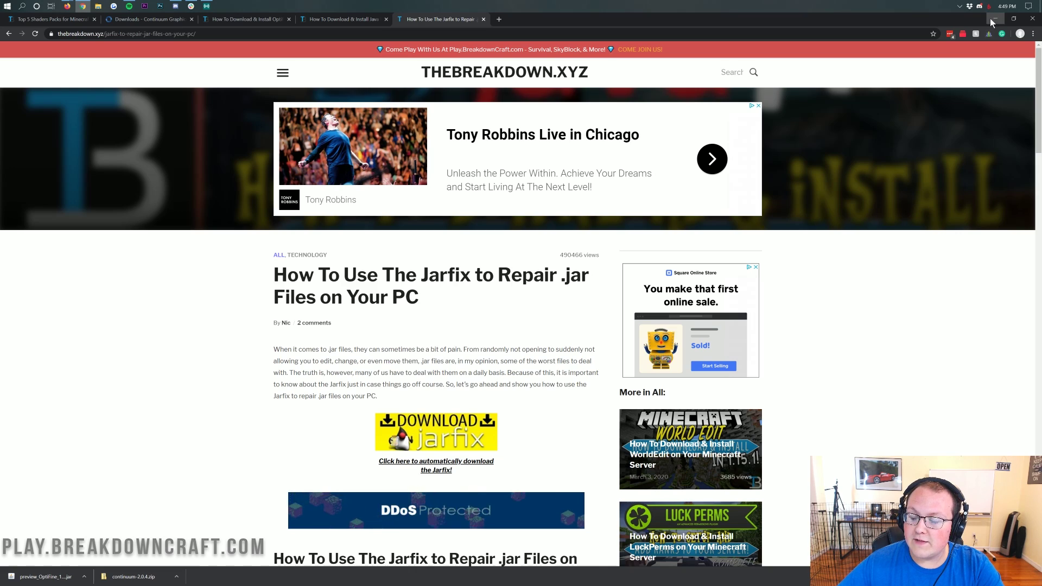
key(super+d)
Open the OptiFine jar with Java and install OptiFine HD Ultra G1 pre10 into Minecraft.
right_click(307, 94)
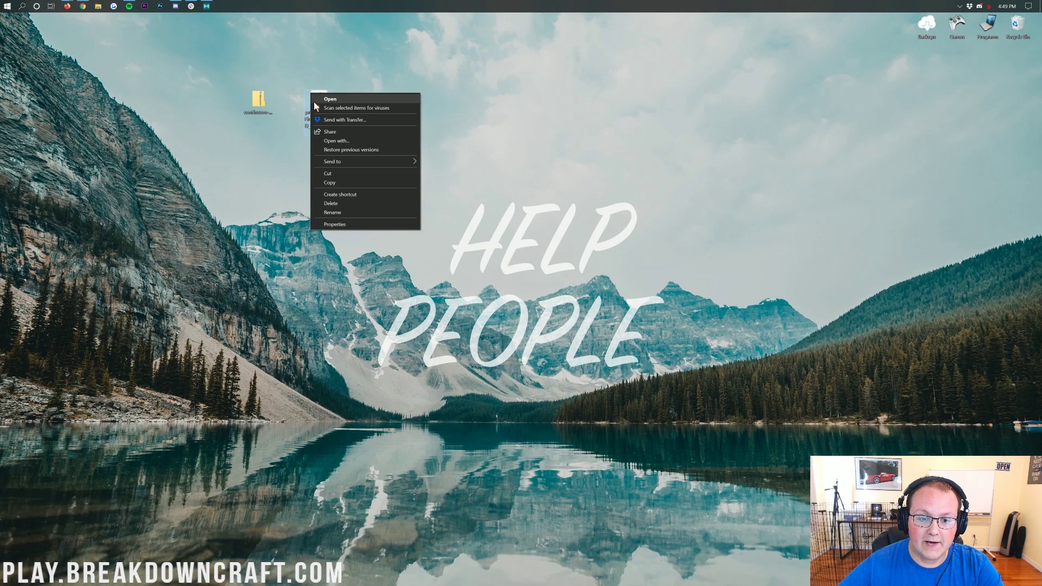
click(341, 138)
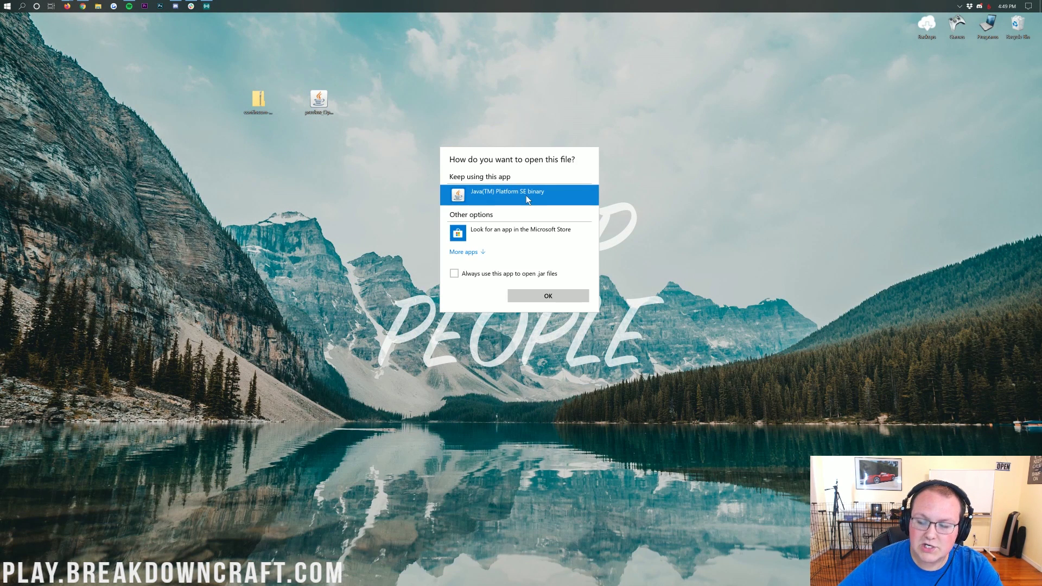
click(546, 297)
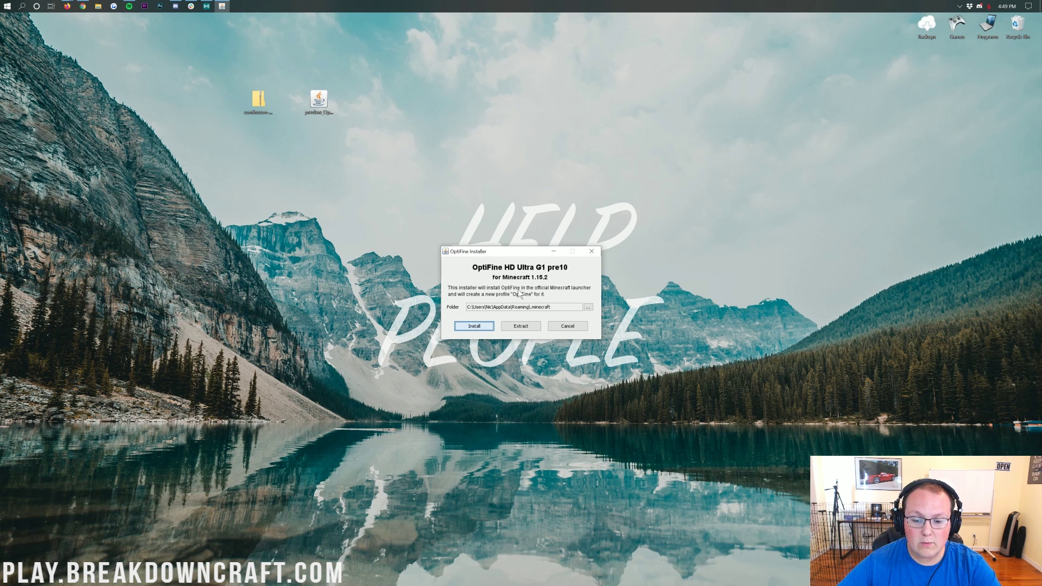
click(473, 328)
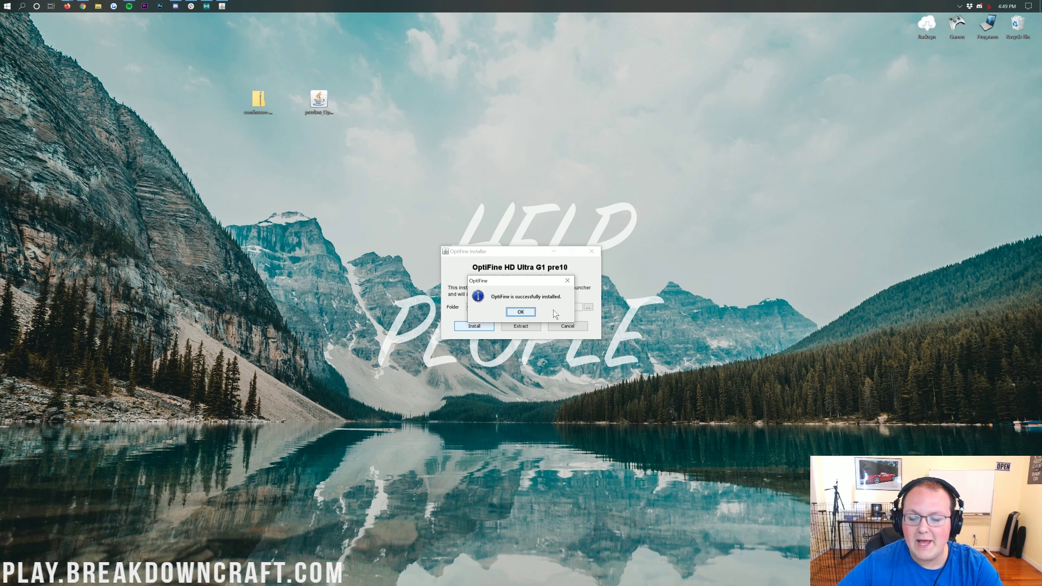
click(520, 313)
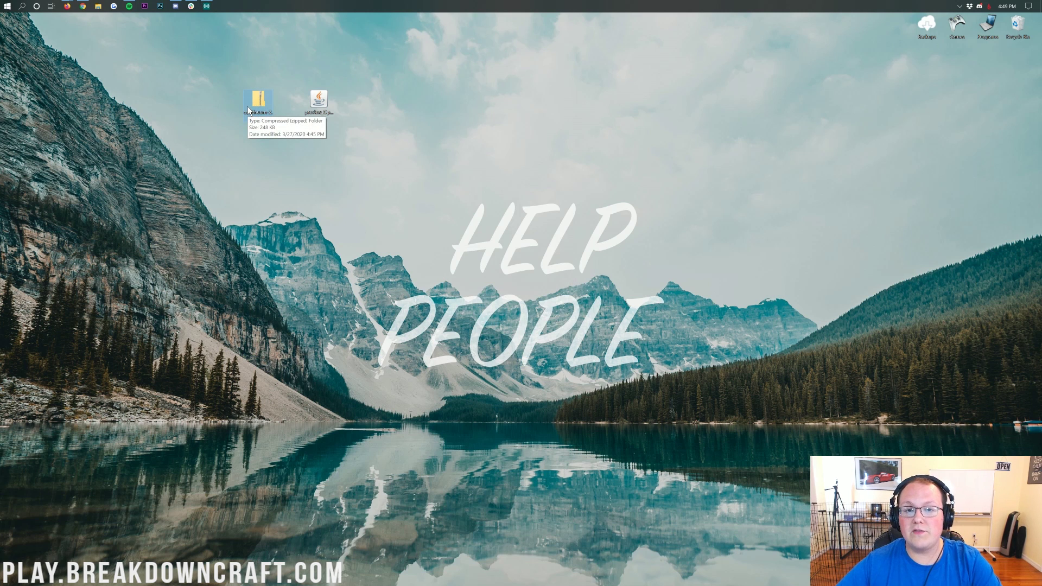
Start the Minecraft Launcher and keep OptiFine as the selected play profile.
click(4, 5)
click(2, 5)
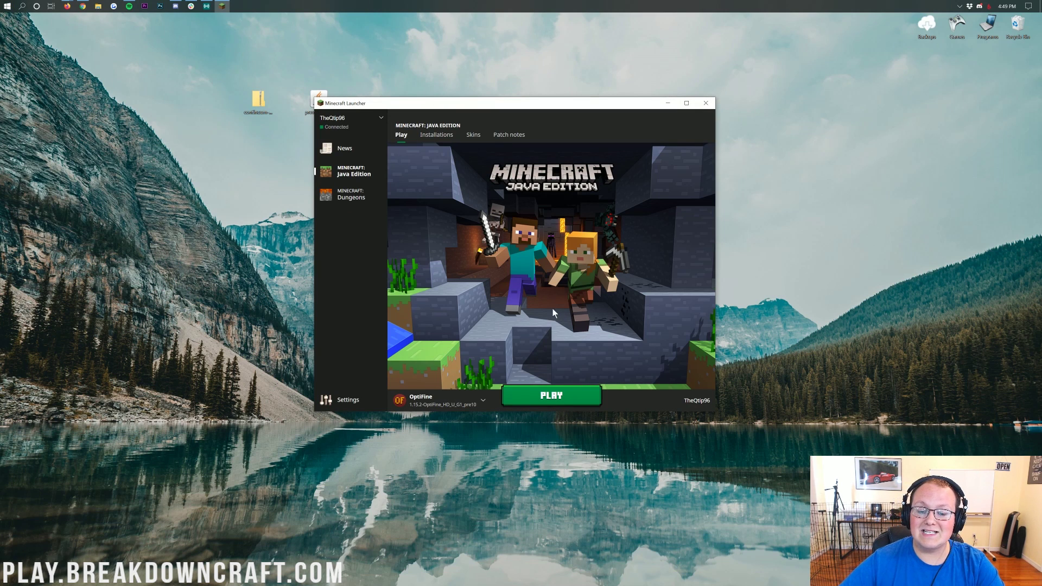
click(481, 403)
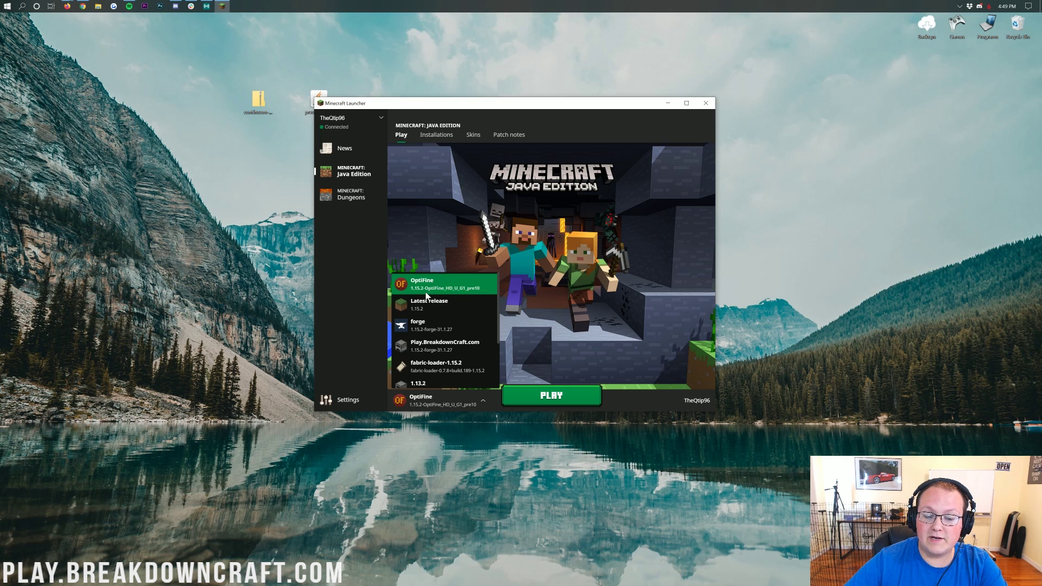
click(442, 284)
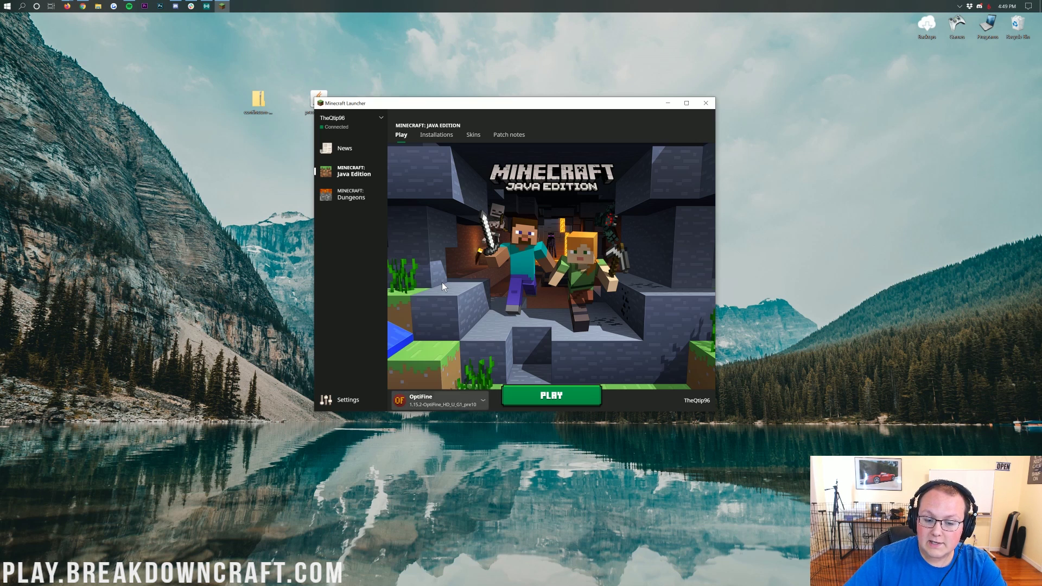
click(433, 398)
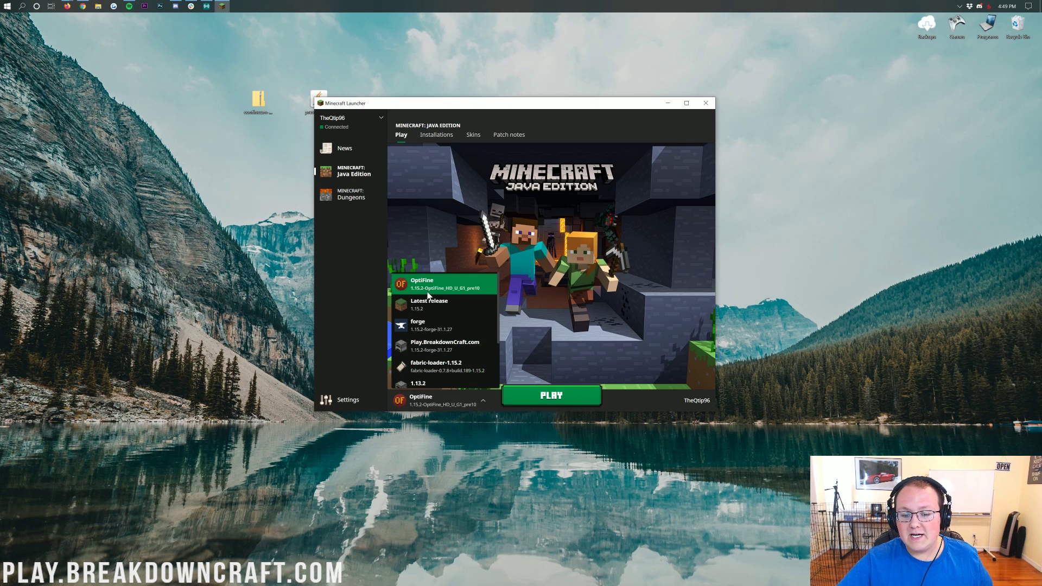
click(440, 286)
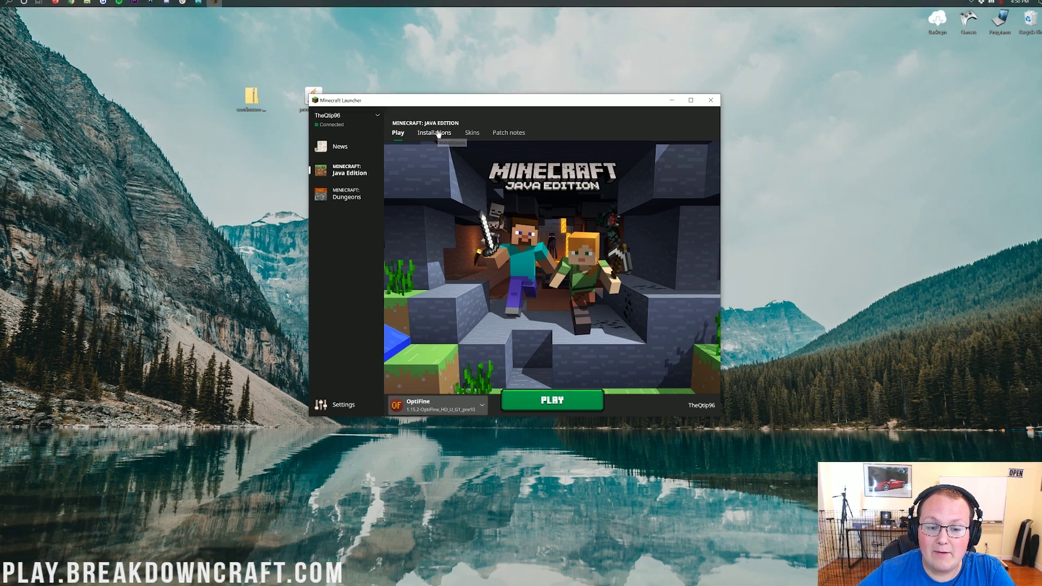
Delete the old Play.BreakdownCraft.com installation from the Installations list.
click(434, 135)
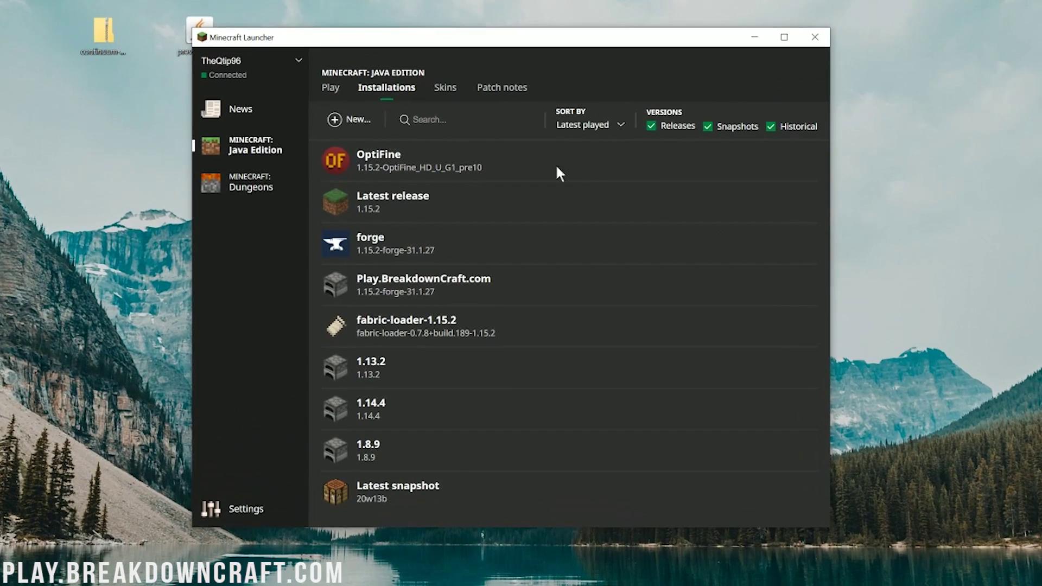
mouse_move(699, 265)
click(803, 293)
click(793, 353)
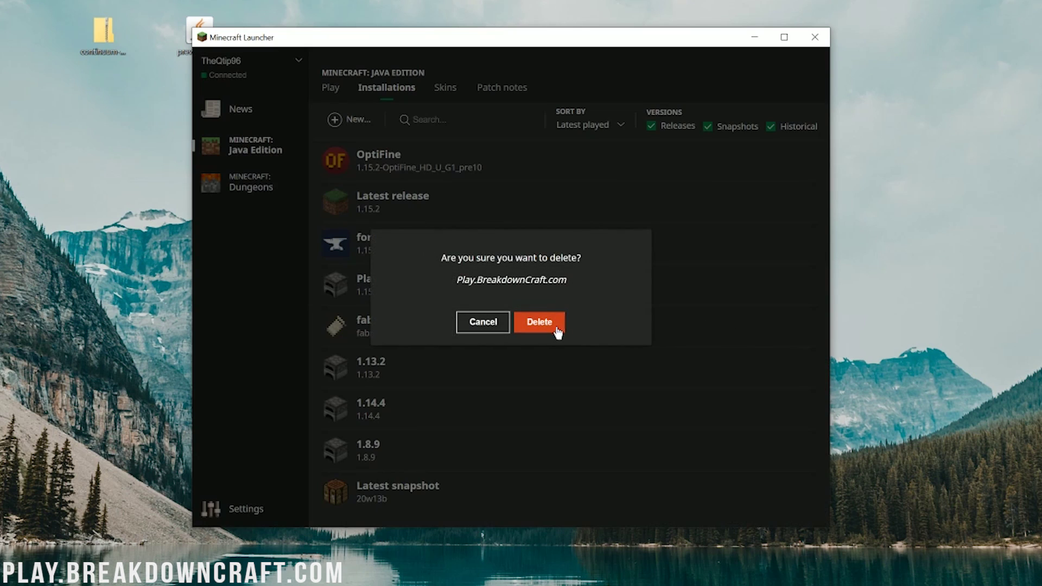
click(554, 324)
click(332, 89)
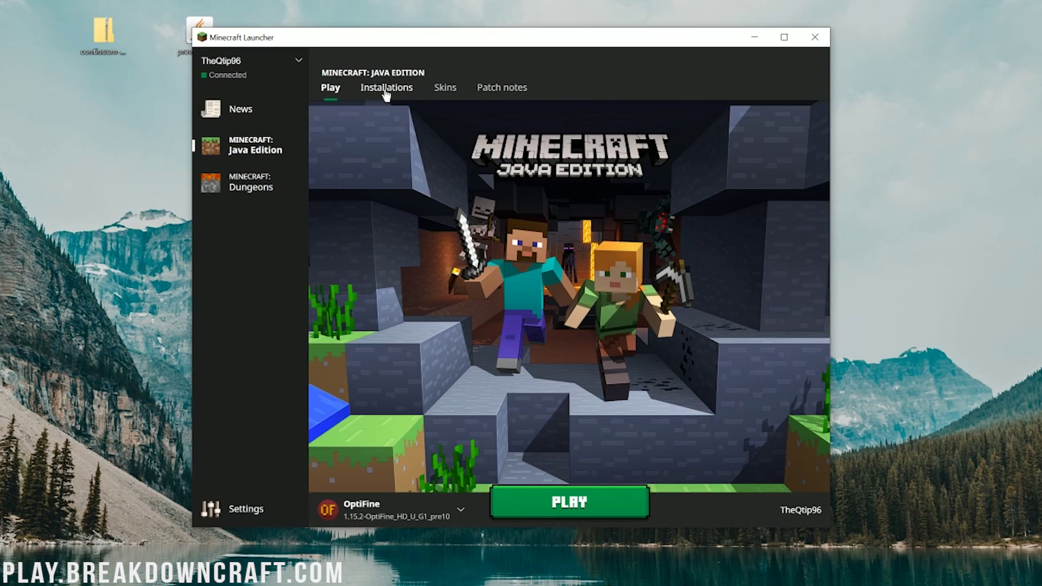
click(386, 89)
Start a new installation named Play.BreakdownCraft.com.
click(350, 120)
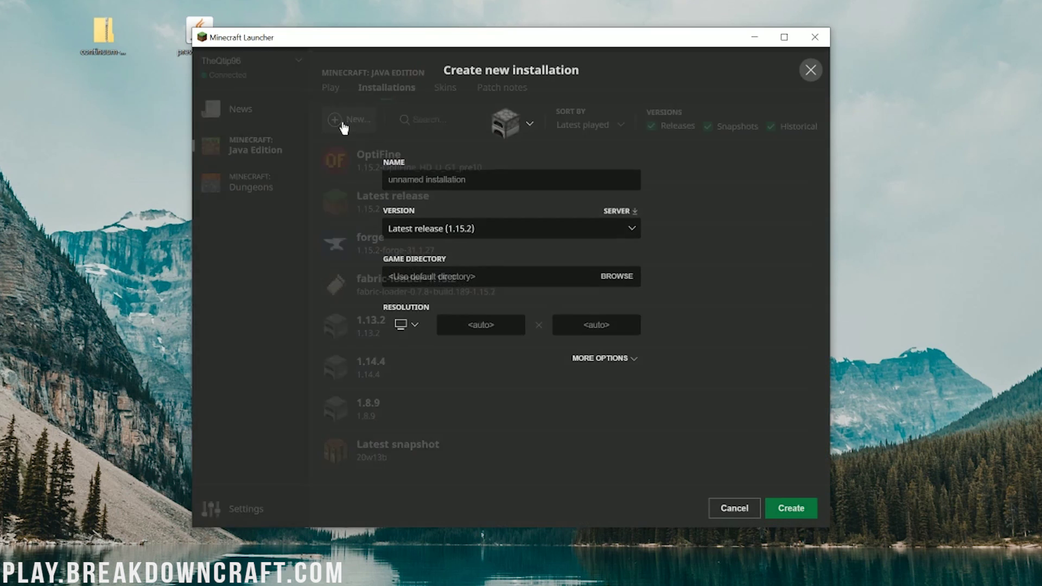
click(410, 169)
text(Pl)
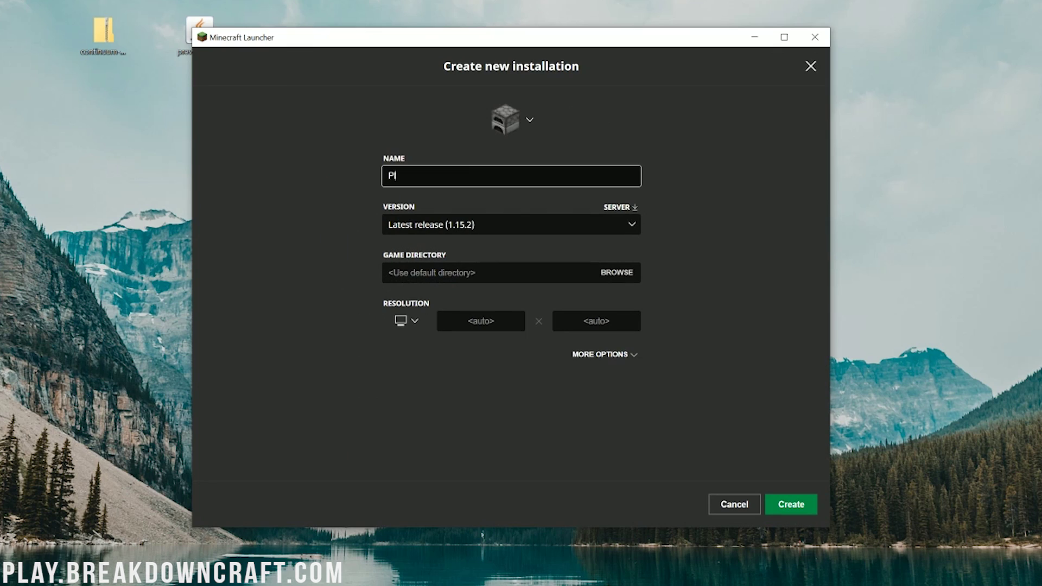
text(ay.BreakdownCraft.com)
key(ctrl+a)
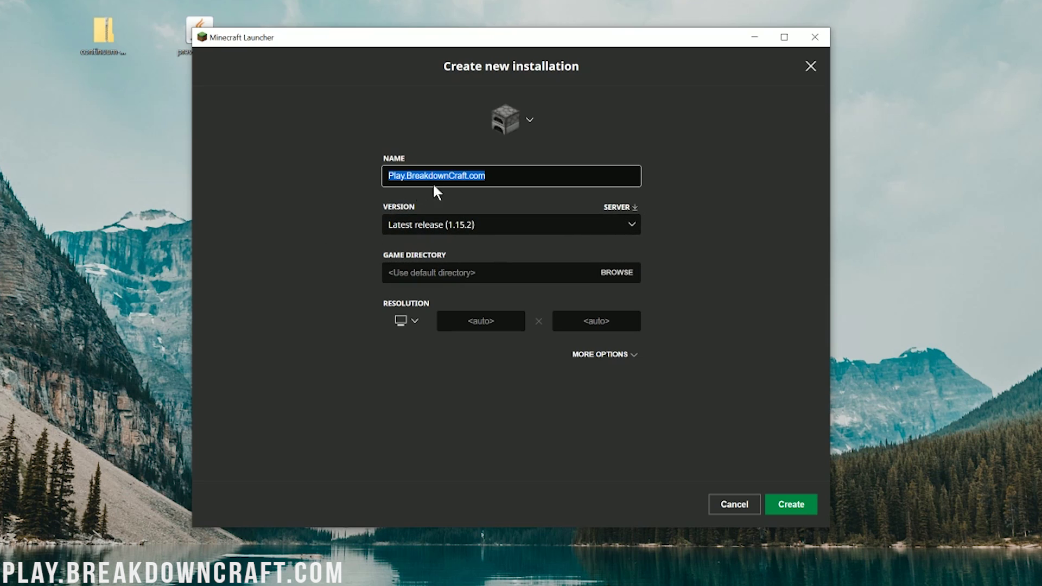
click(350, 198)
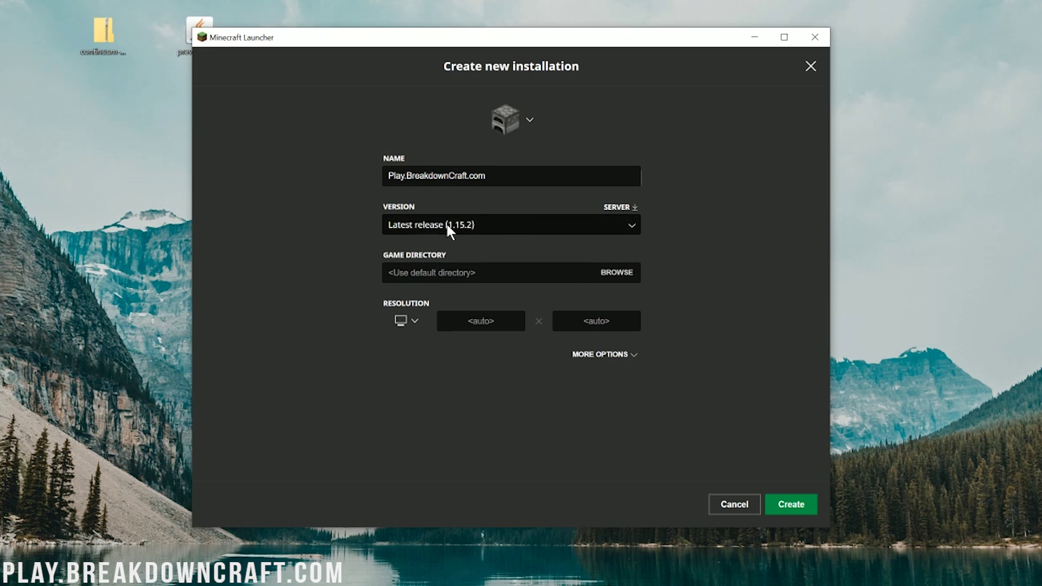
Set its version to 1.15.2-OptiFine_HD_U_G1_pre10 and resolution 1920×1080, and create it.
click(498, 233)
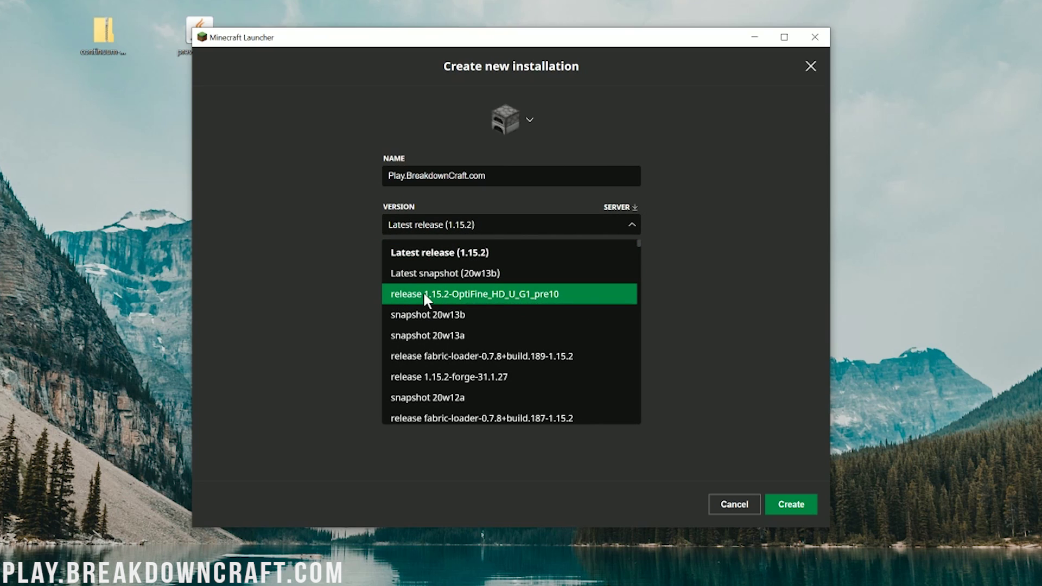
scroll(460, 353, down, 1)
scroll(447, 304, up, 1)
click(438, 296)
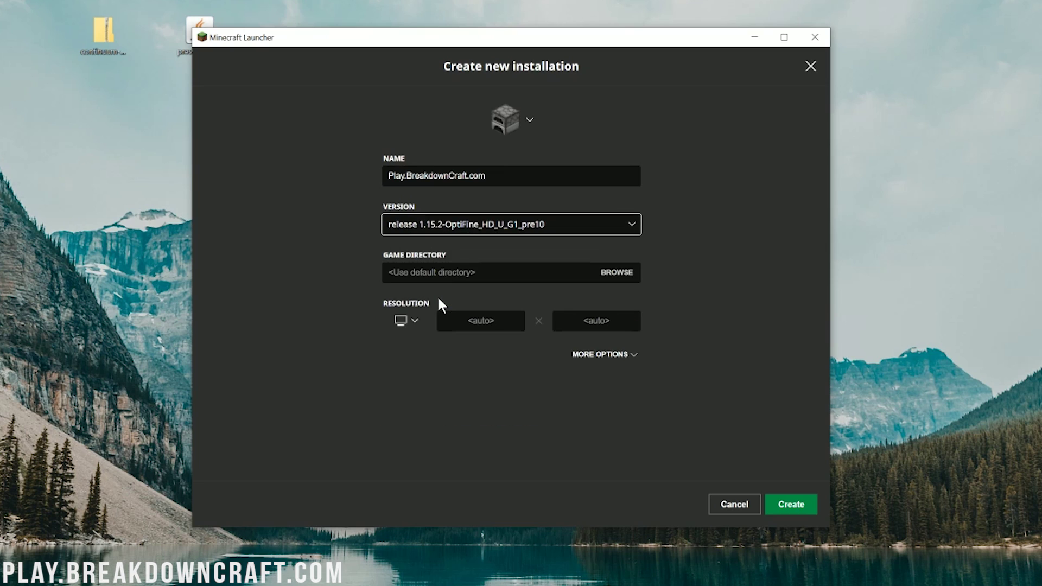
click(406, 320)
click(411, 273)
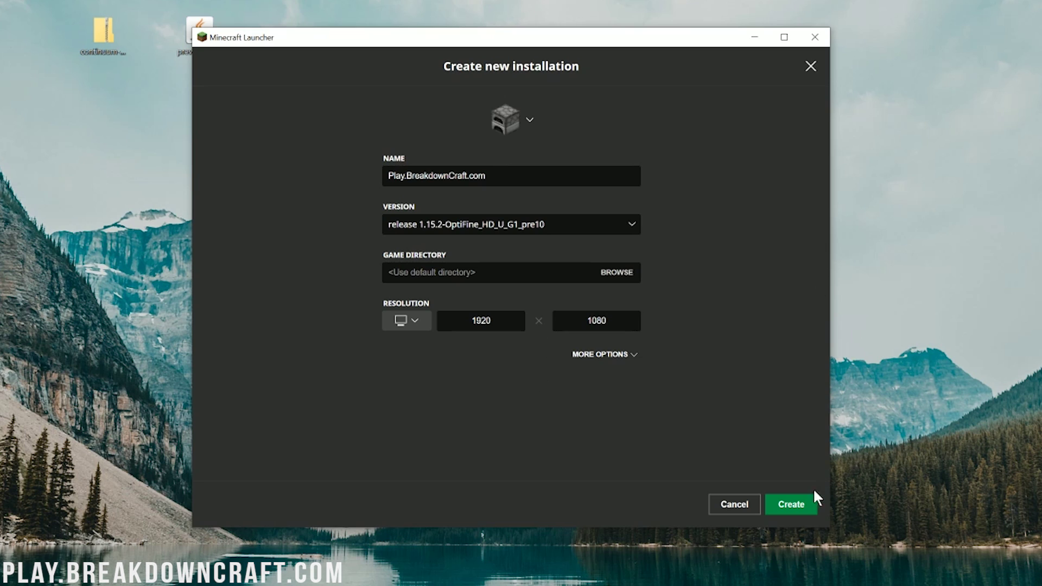
click(791, 503)
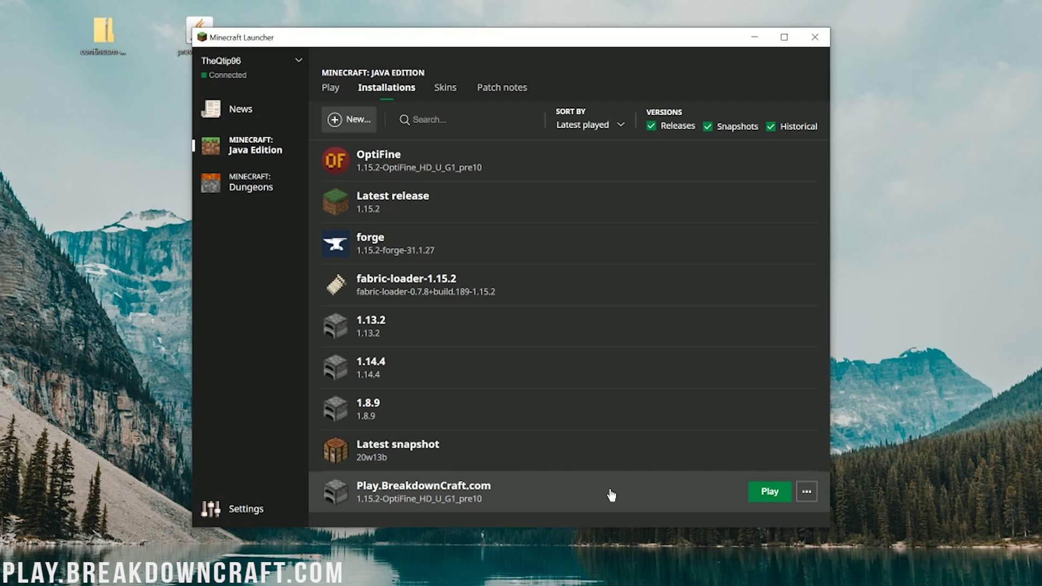
Launch the new installation and open Options > Video Settings in Minecraft 1.15.2.
click(775, 495)
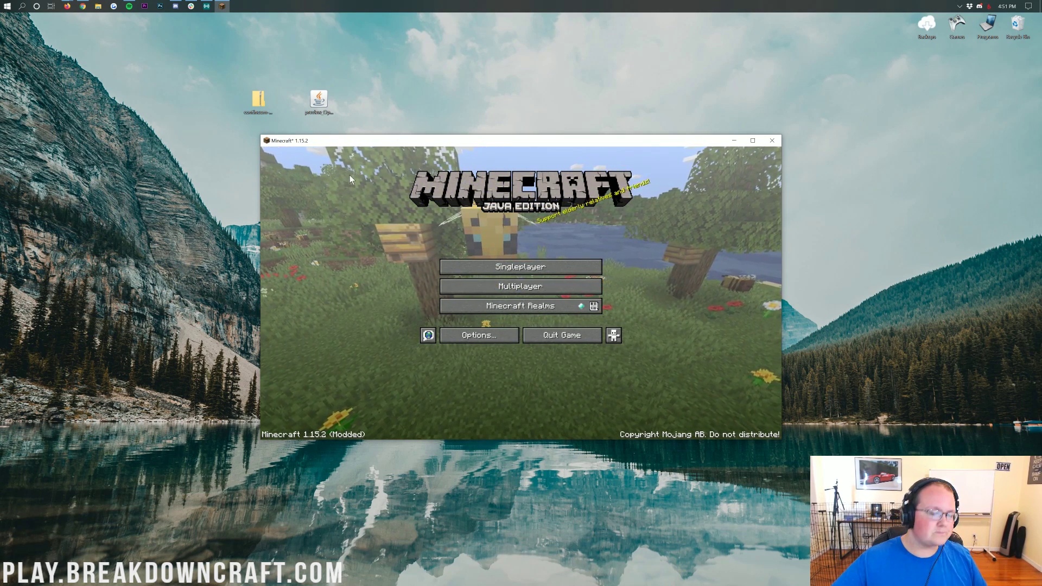
click(466, 336)
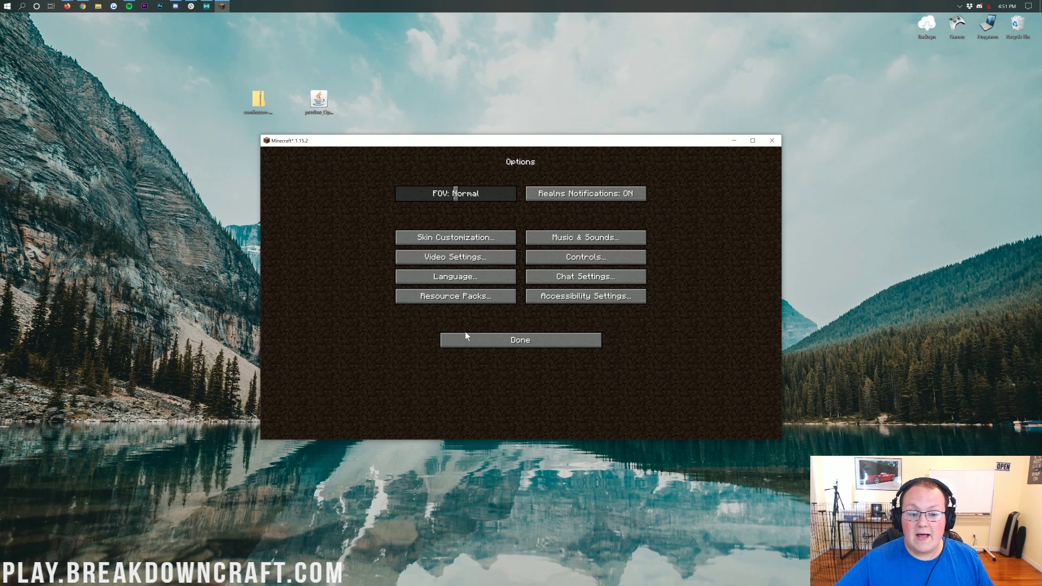
click(458, 255)
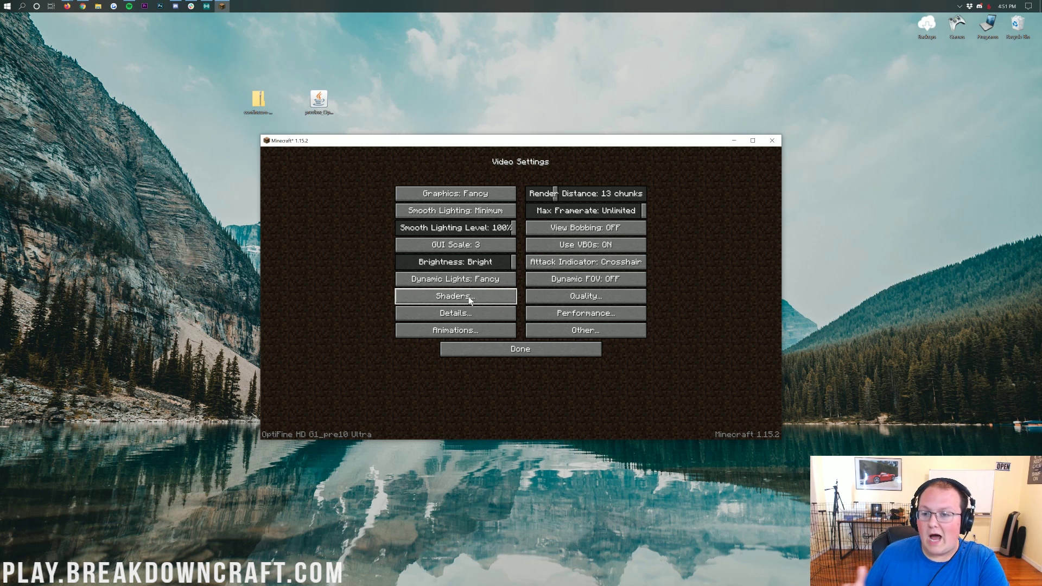
Check the Shaders screen, which lists only OFF and internal, then back out to the title screen.
click(440, 295)
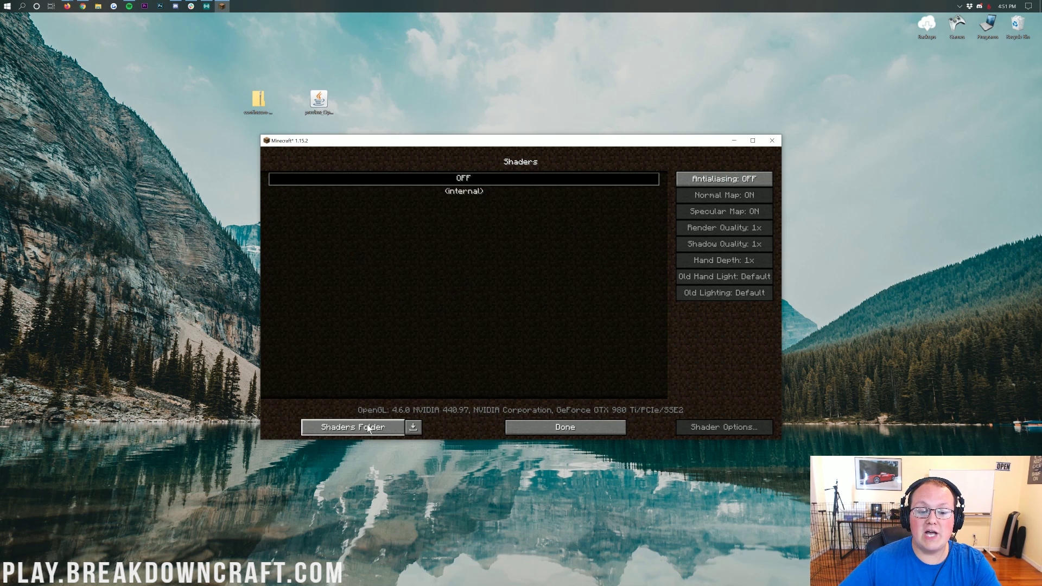
click(562, 431)
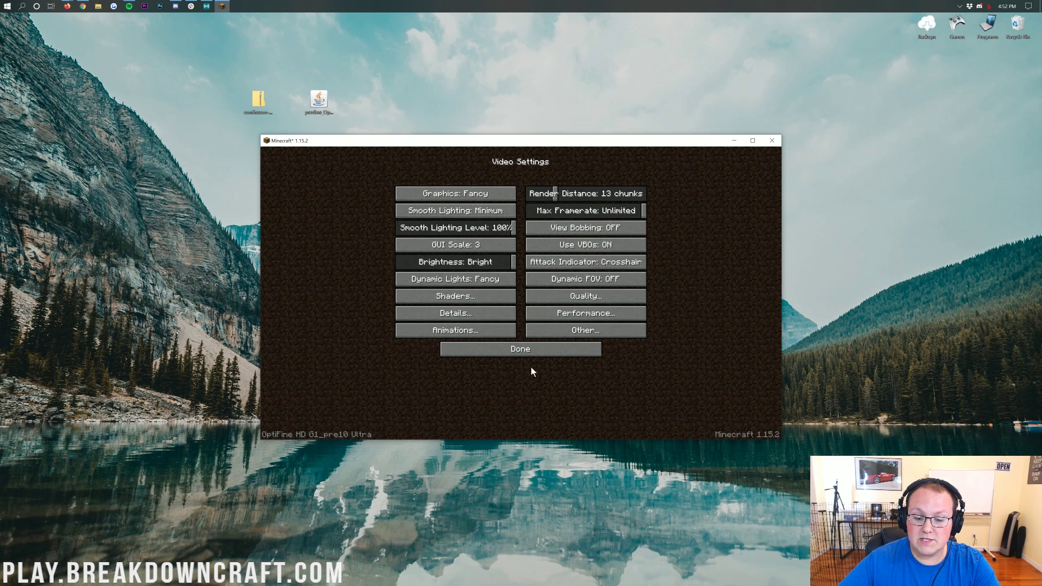
click(523, 353)
click(521, 345)
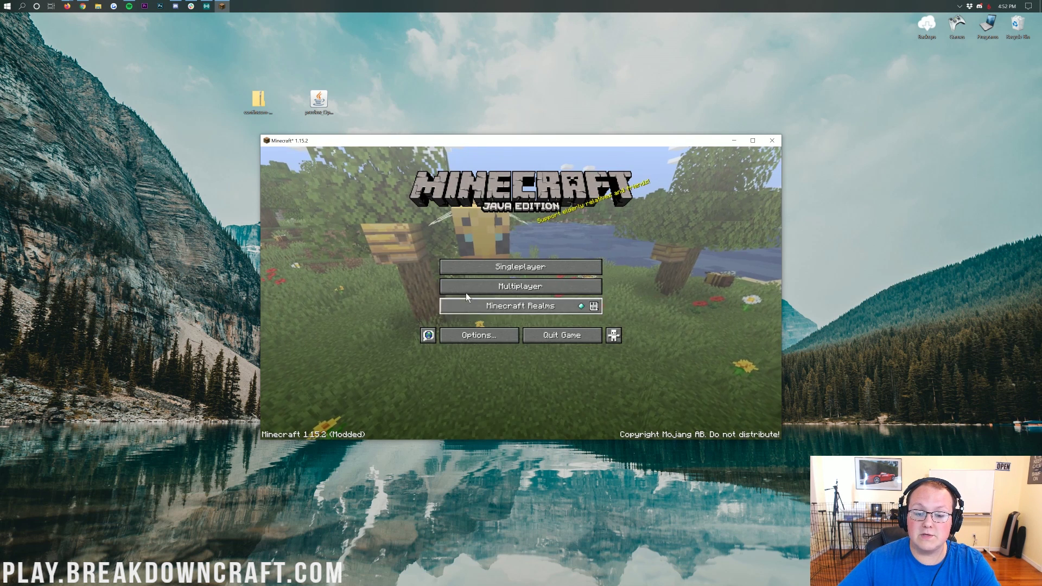
Return to Options > Video Settings > Shaders and open the shaderpacks folder.
click(470, 340)
click(457, 259)
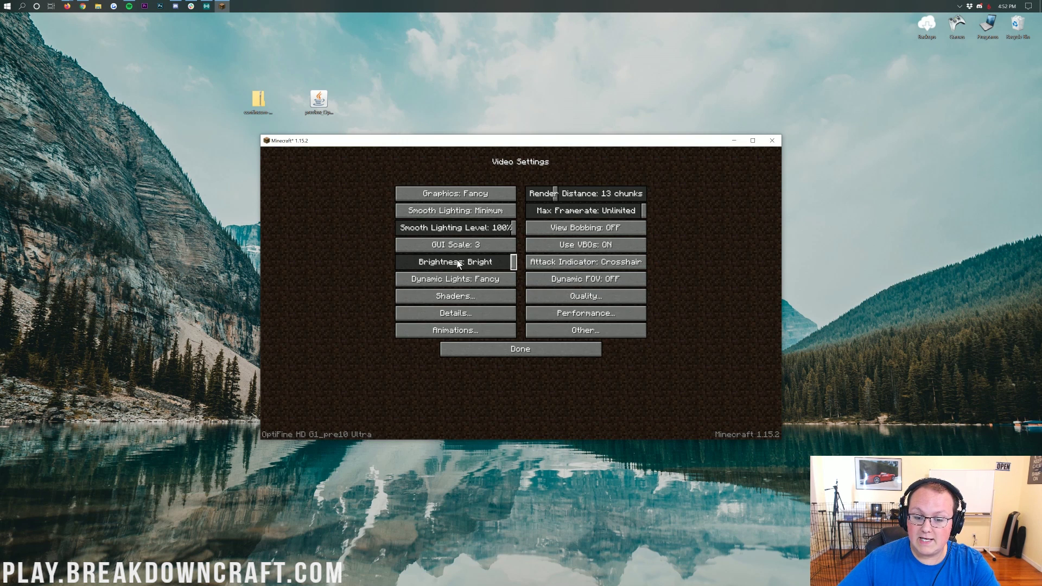
click(452, 296)
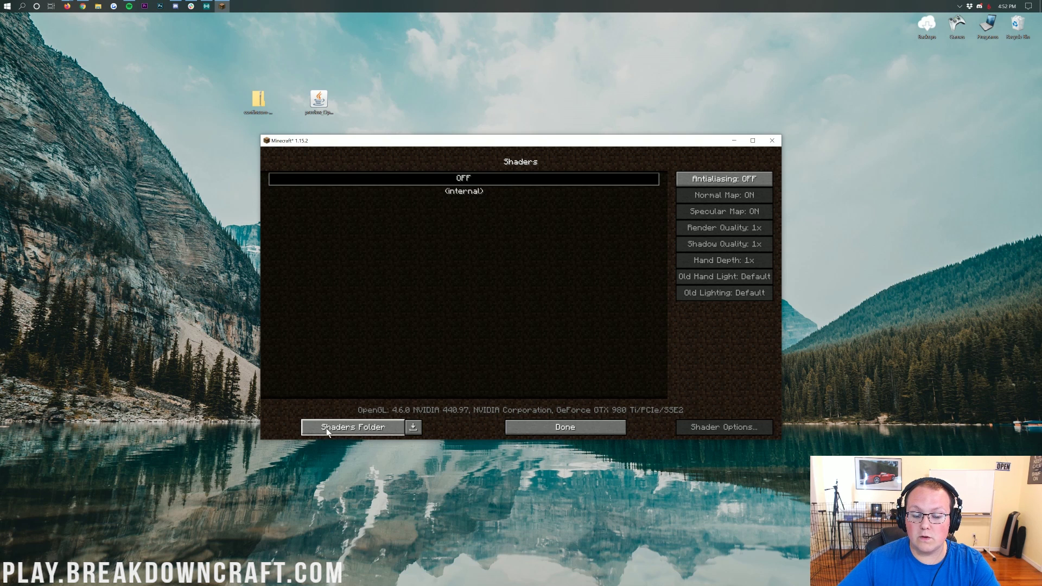
click(361, 428)
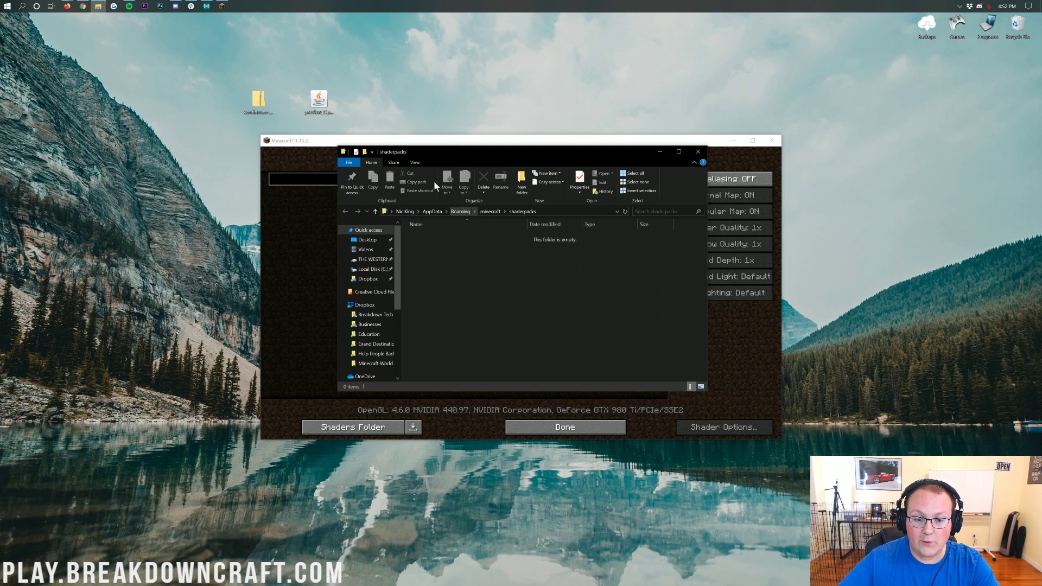
Copy continuum-2.0.4.zip from the desktop into the shaderpacks folder and return to Minecraft.
click(263, 113)
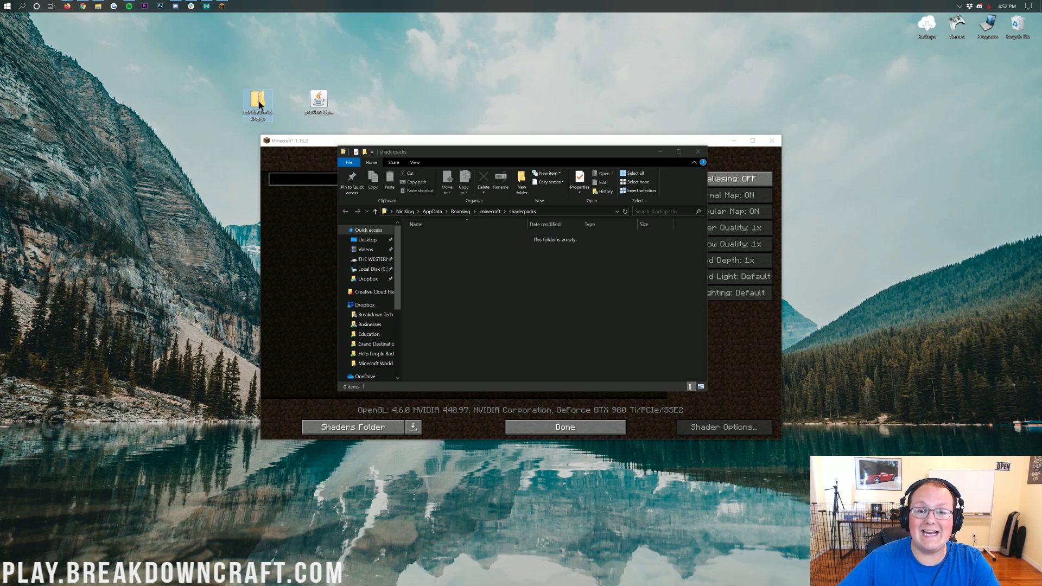
drag(259, 101, 534, 278)
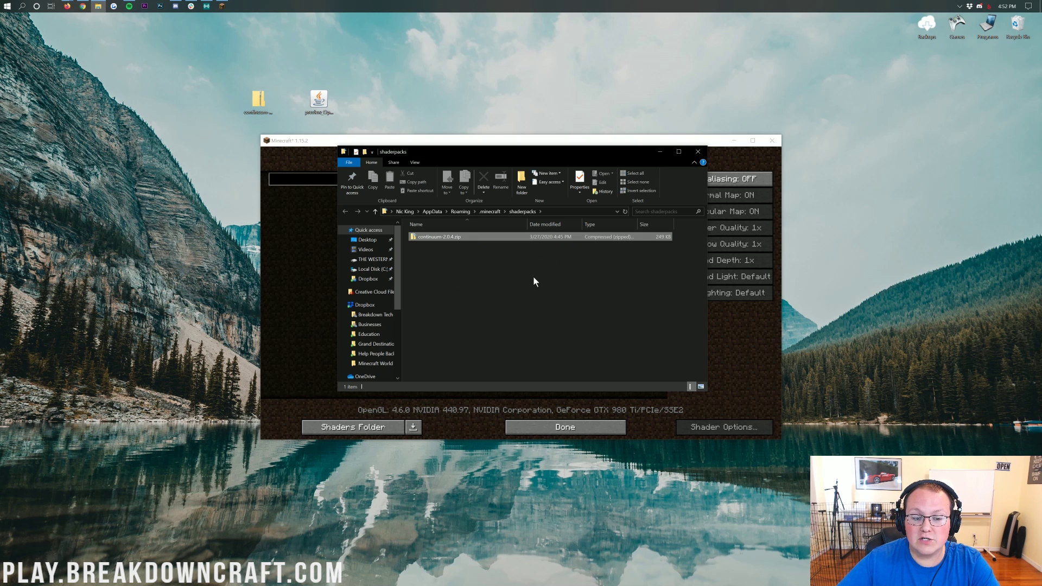
click(501, 278)
click(264, 223)
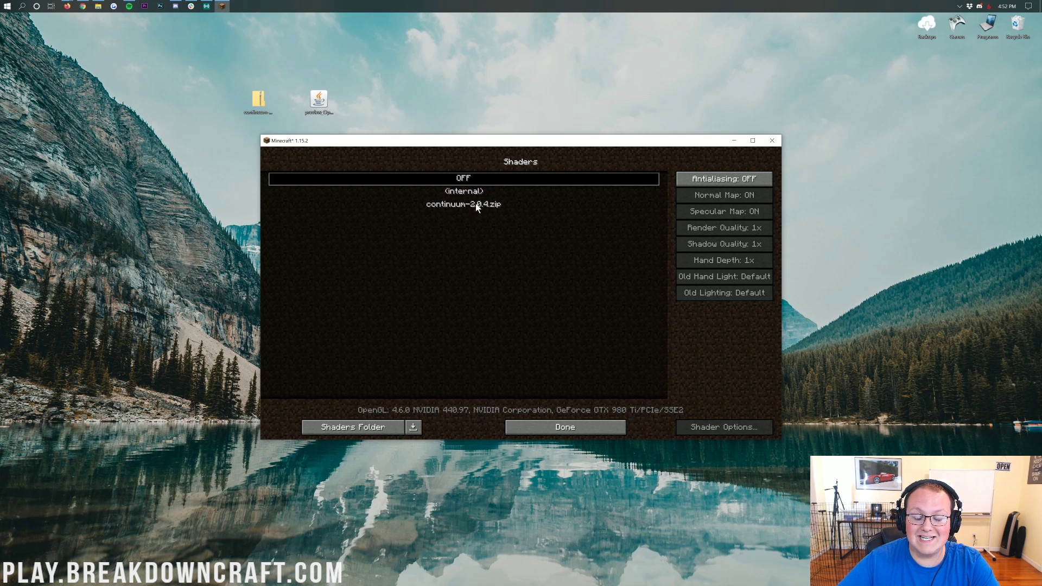
Refresh the shader list and select continuum-2.0.4.zip as the active shader pack.
click(562, 428)
click(464, 303)
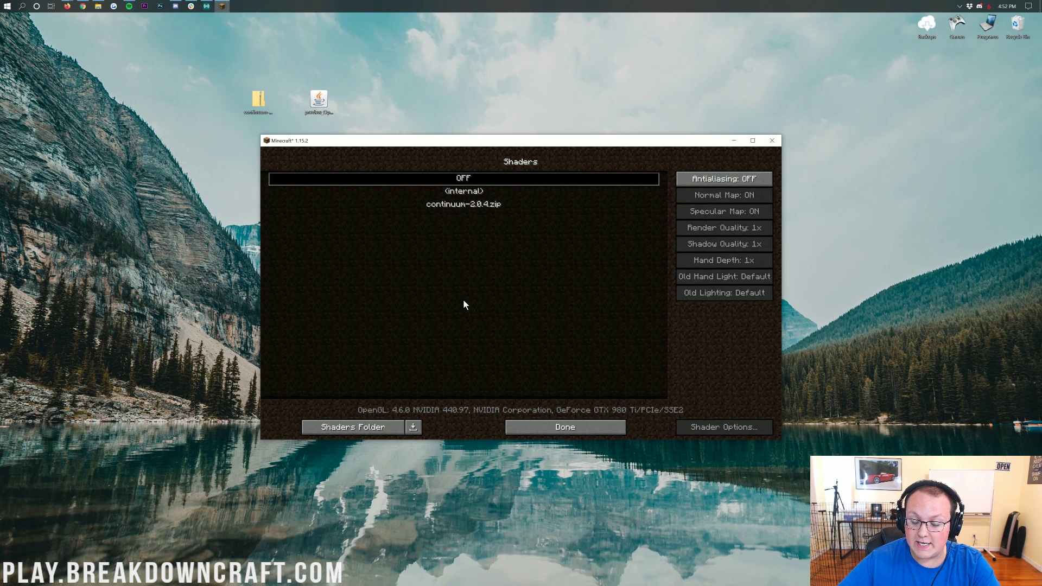
click(441, 204)
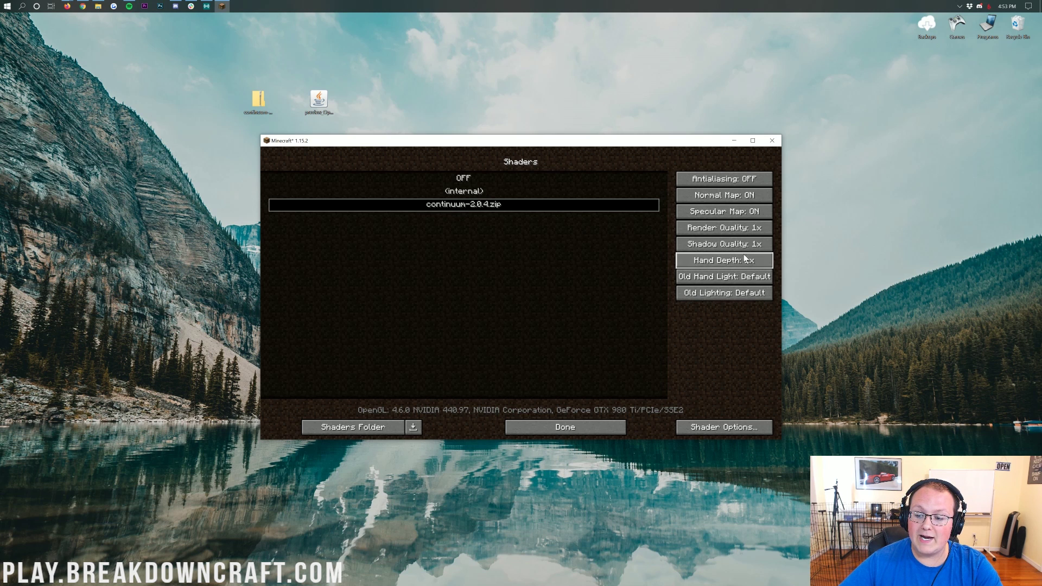
In Continuum's Shader Options, cycle the quality profile back to Medium and view Camera Settings.
click(741, 429)
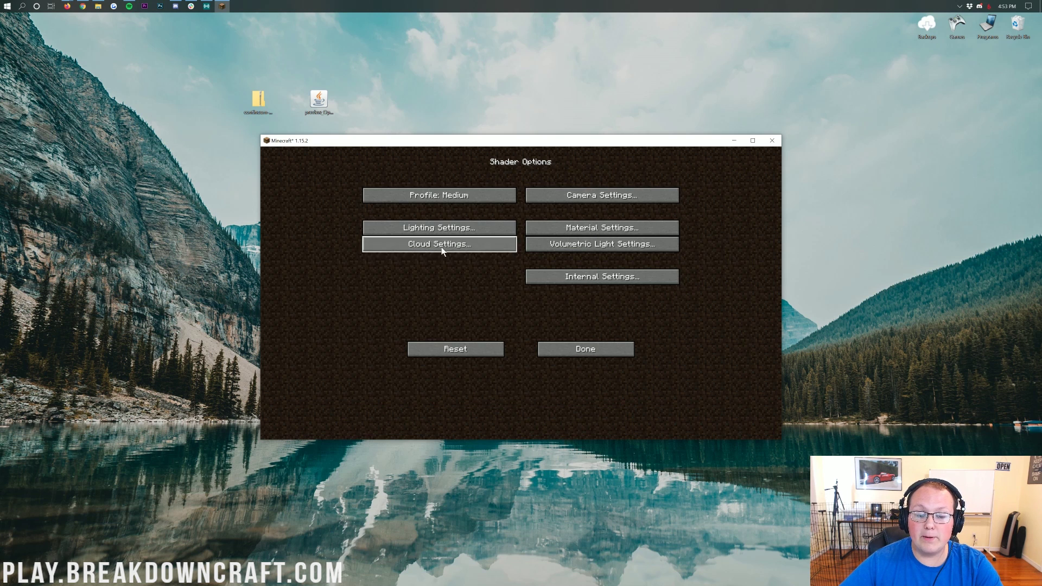
click(486, 193)
click(486, 195)
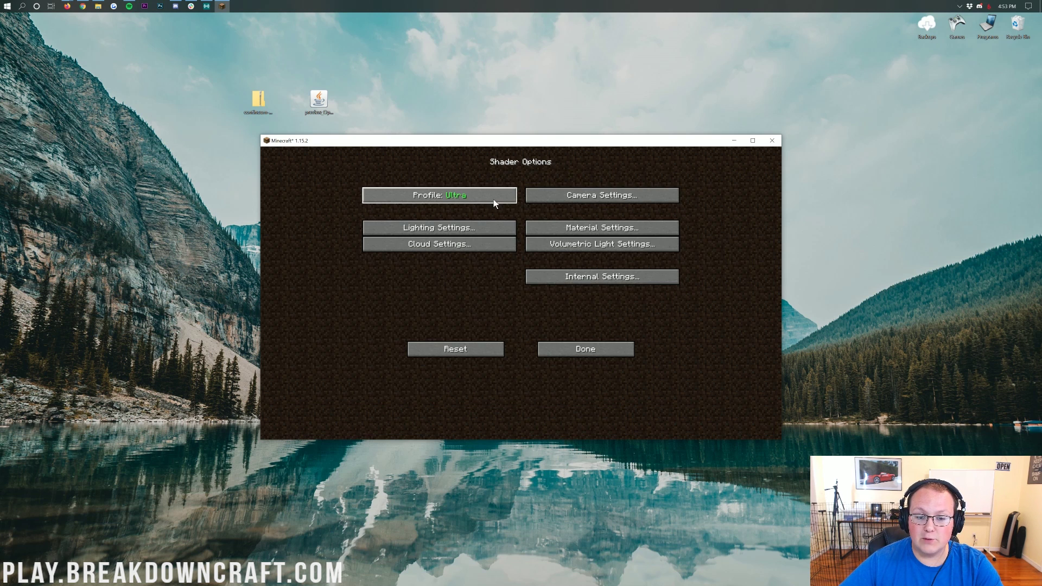
click(494, 199)
click(447, 196)
click(450, 197)
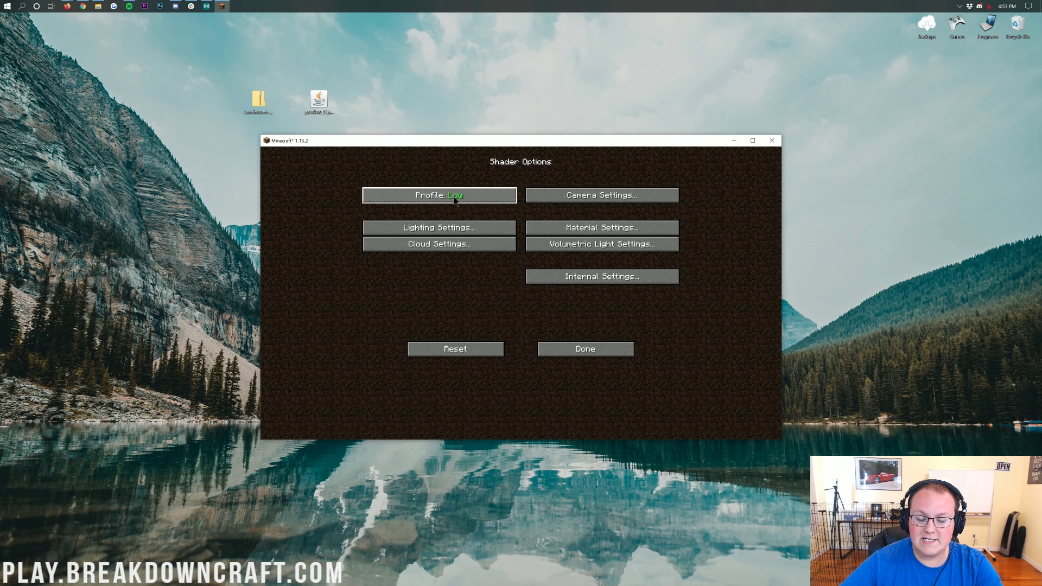
click(580, 199)
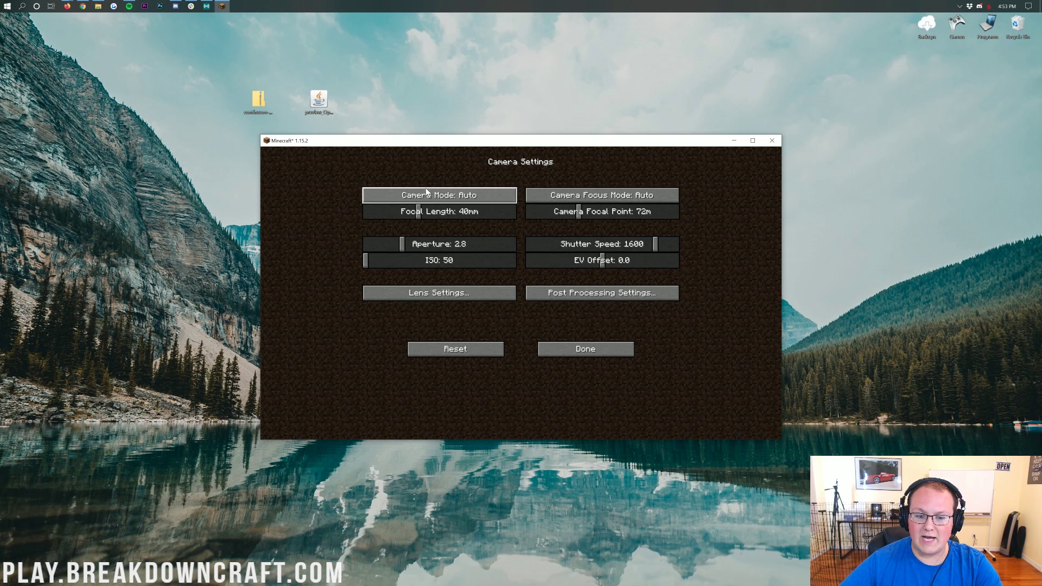
click(546, 349)
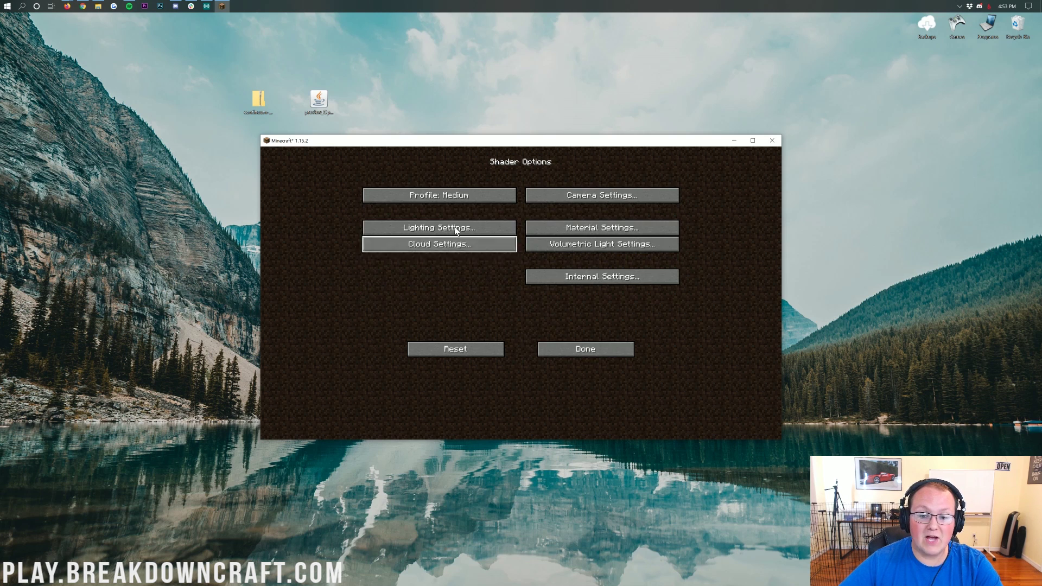
Set sun luminance 110000lx, torch luminance 350lx and torch temperature 3000K, then close Shader Options.
click(411, 233)
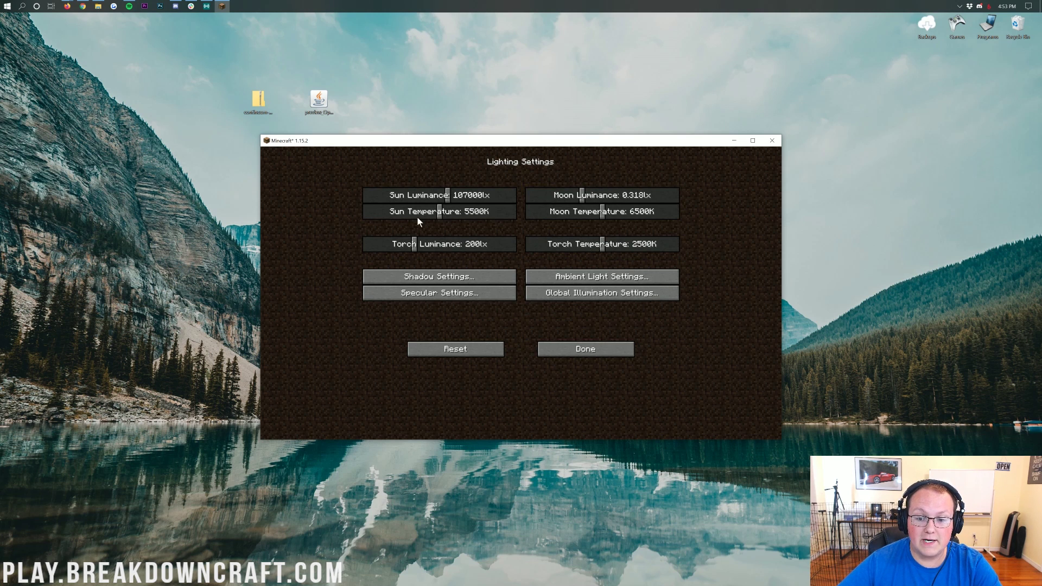
drag(447, 198, 415, 213)
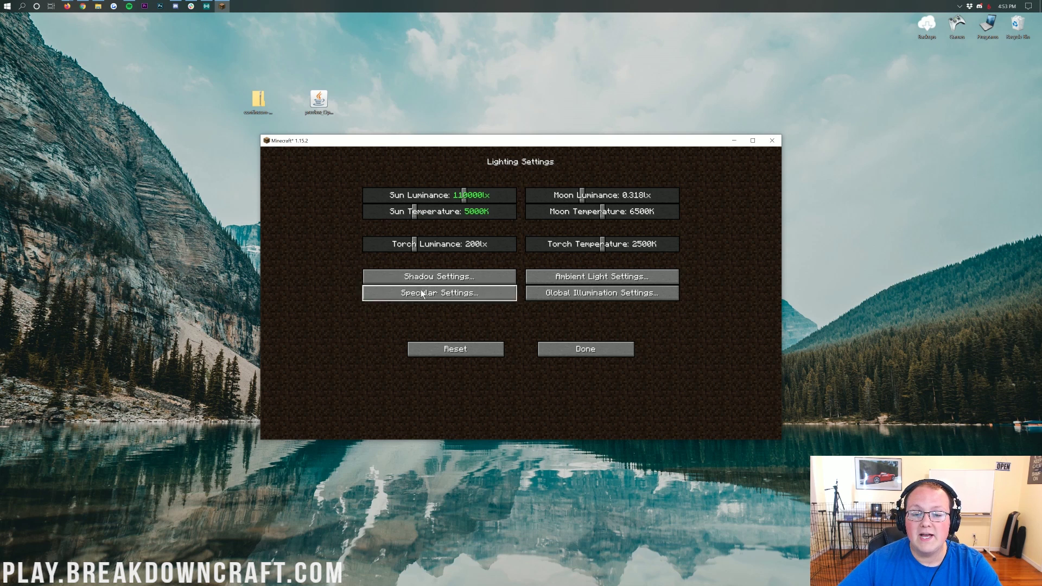
drag(604, 244, 731, 246)
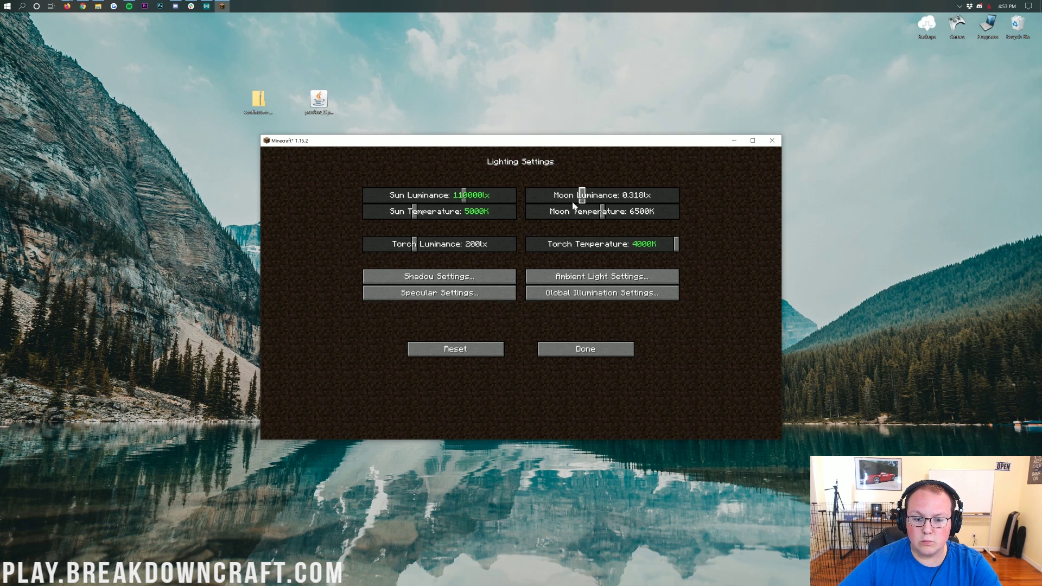
drag(459, 247, 627, 245)
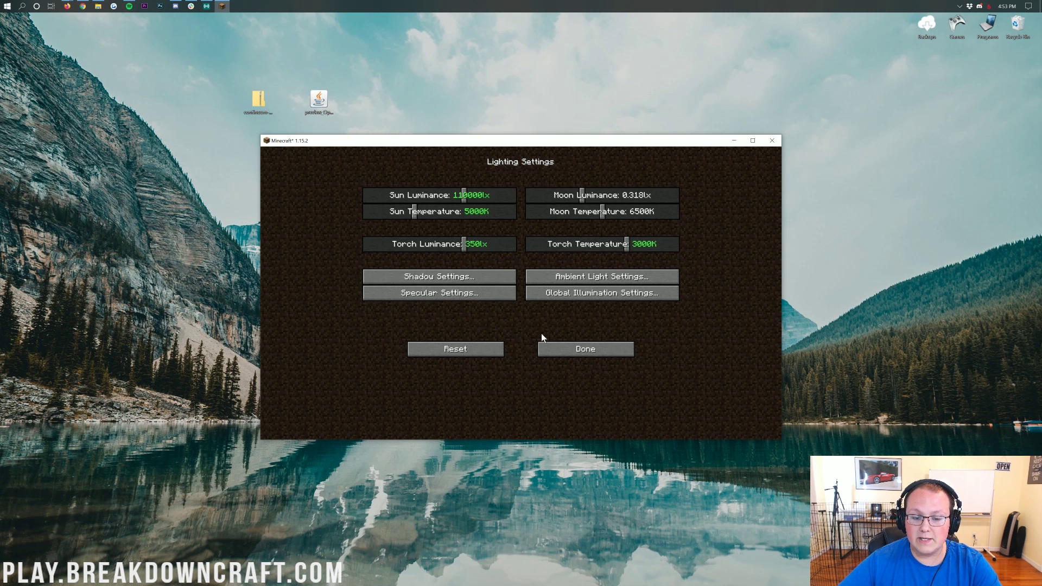
click(570, 352)
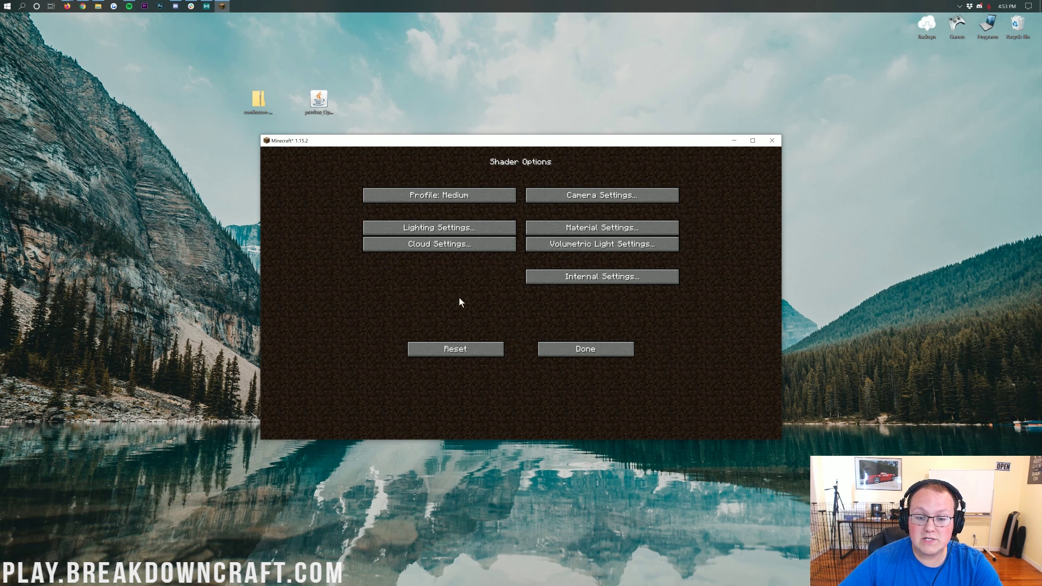
click(439, 243)
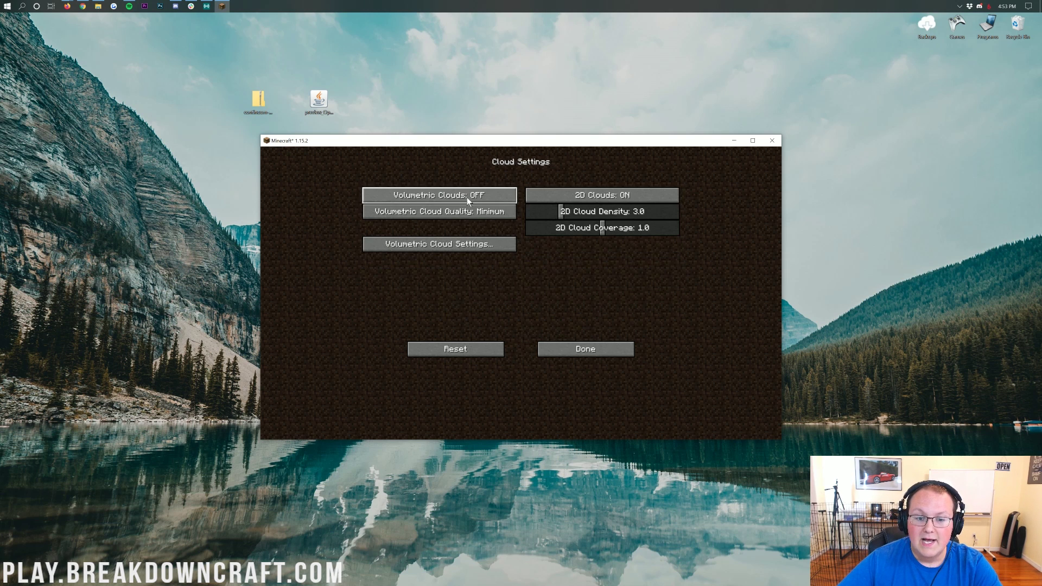
click(600, 347)
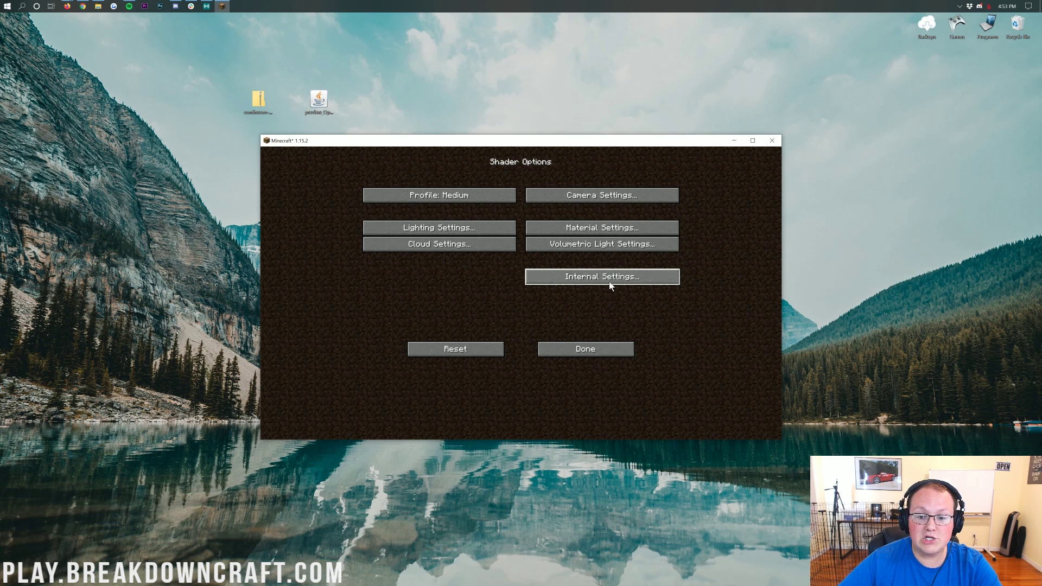
click(607, 352)
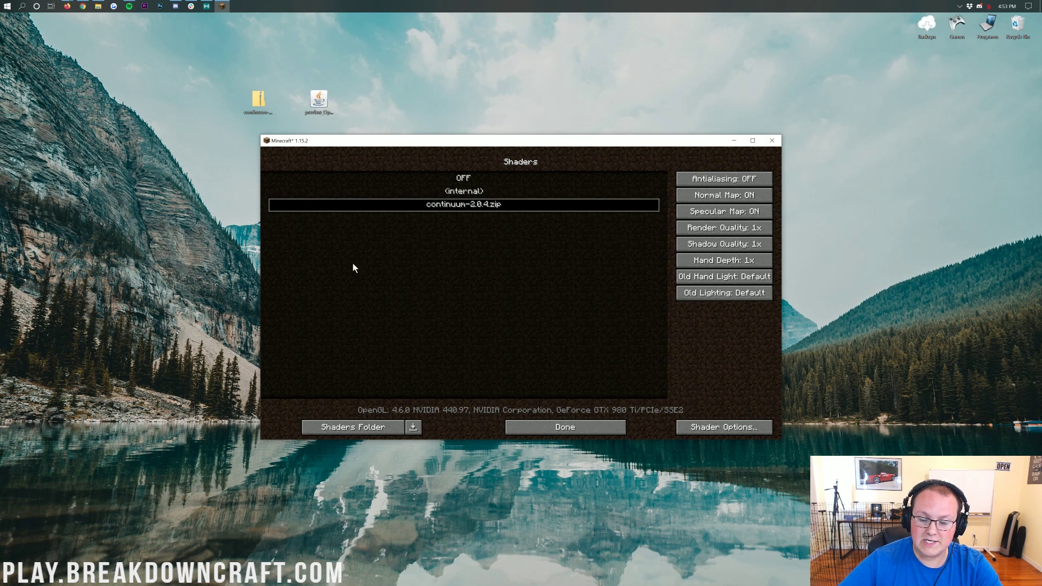
Back out through Shaders, Video Settings and Options to the title screen, then open Multiplayer.
click(755, 430)
click(562, 352)
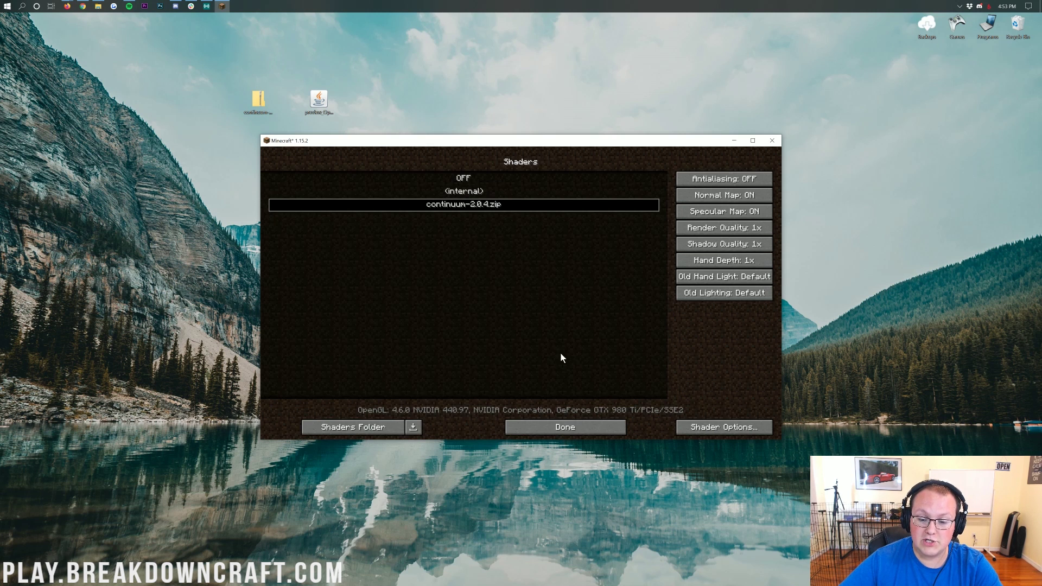
click(572, 434)
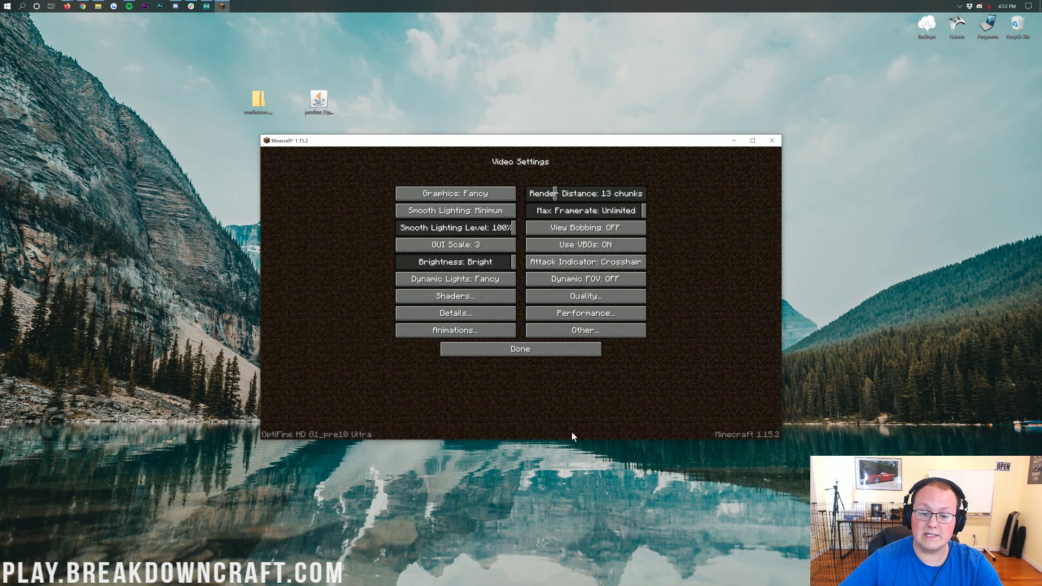
click(554, 351)
click(524, 337)
click(513, 286)
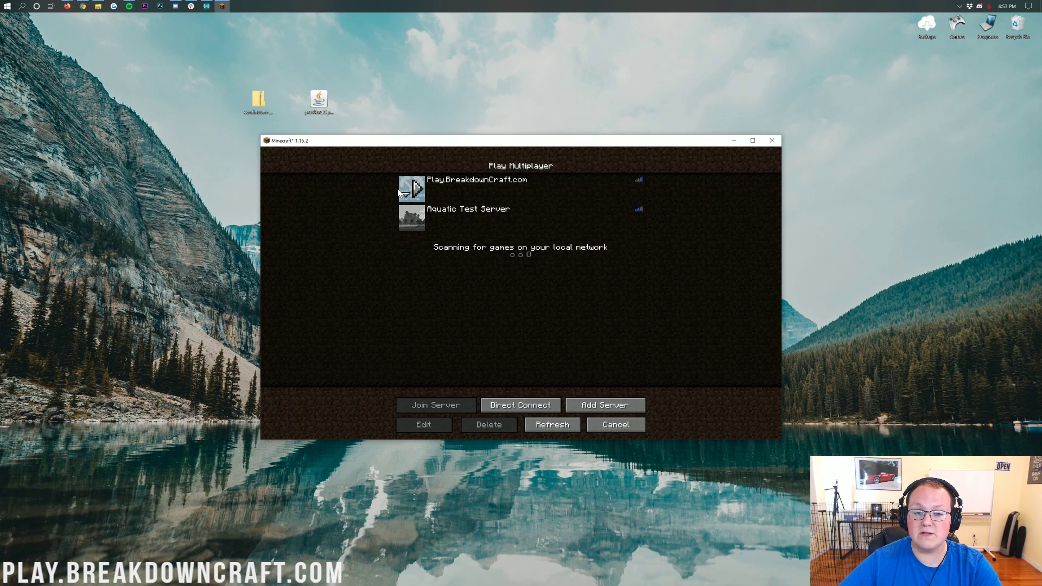
Join the Play.BreakdownCraft.com server from the server list.
click(596, 188)
click(596, 188)
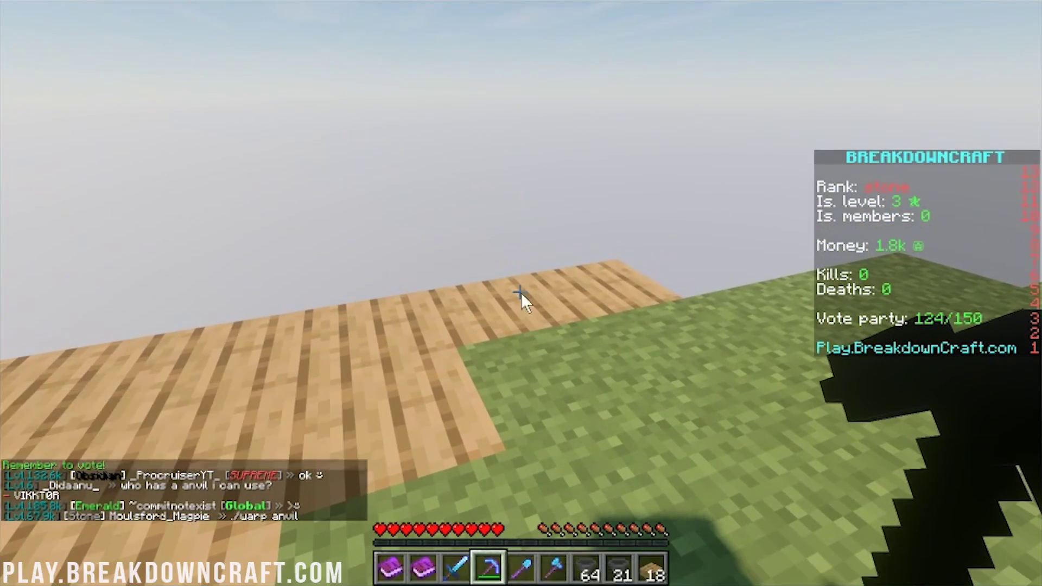
Walk forward and cycle hotbar items while viewing the shaded BreakdownCraft spawn town.
key(w)
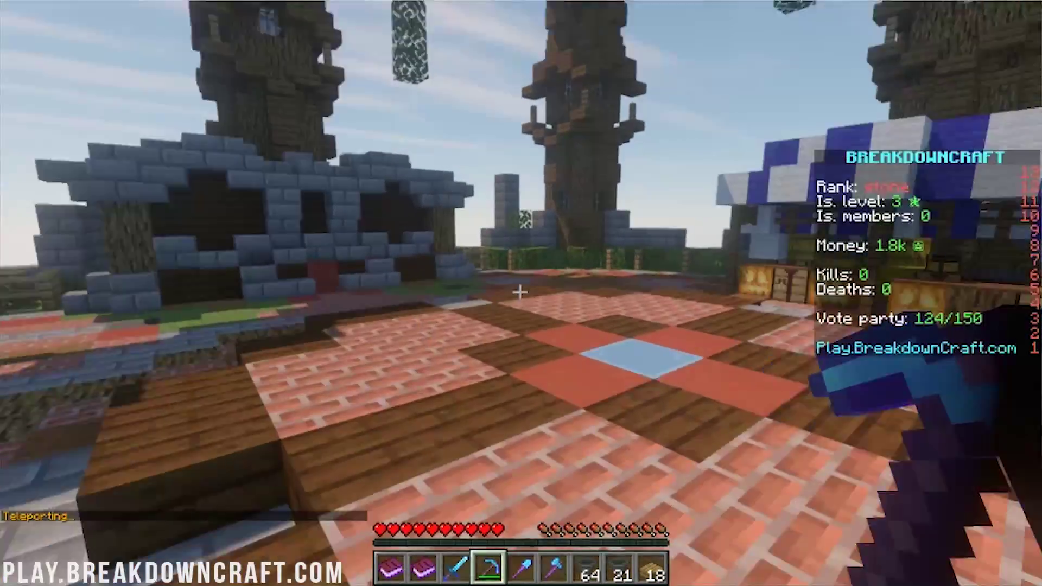
scroll(520, 292, down, 4)
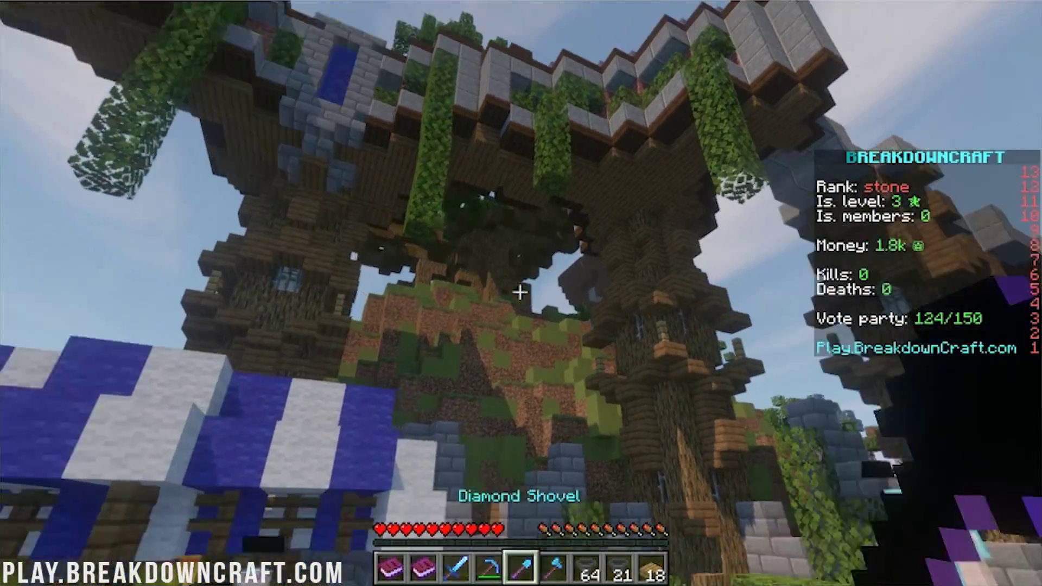